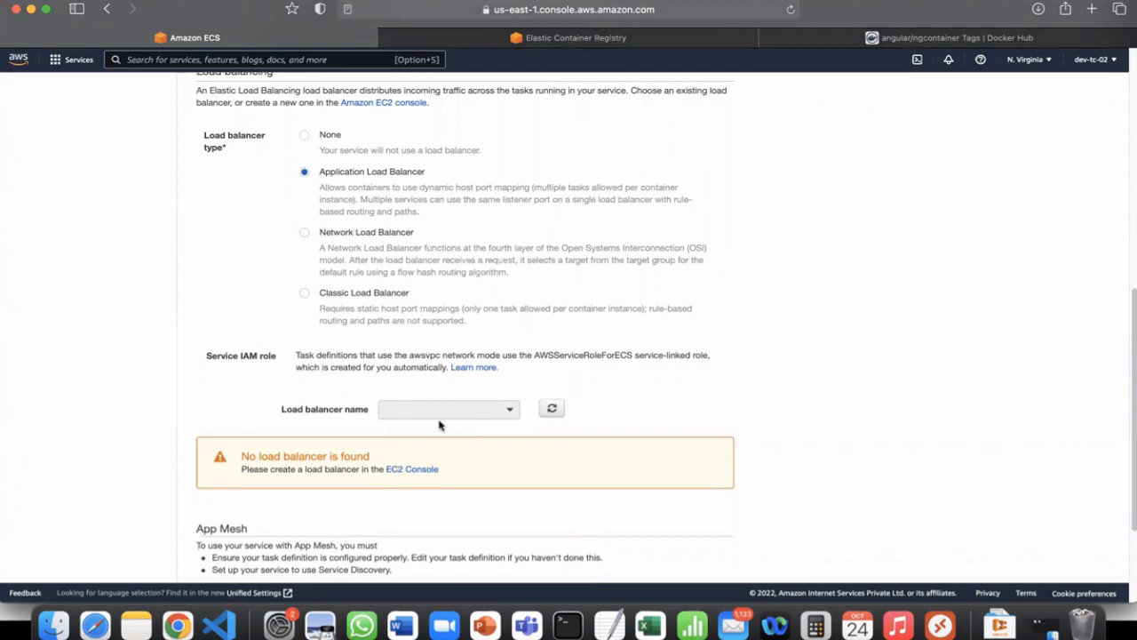
Set the service's load balancer type to None and advance past the optional auto scaling settings to the review.
left_click(304, 138)
scroll(368, 178, "down", 2)
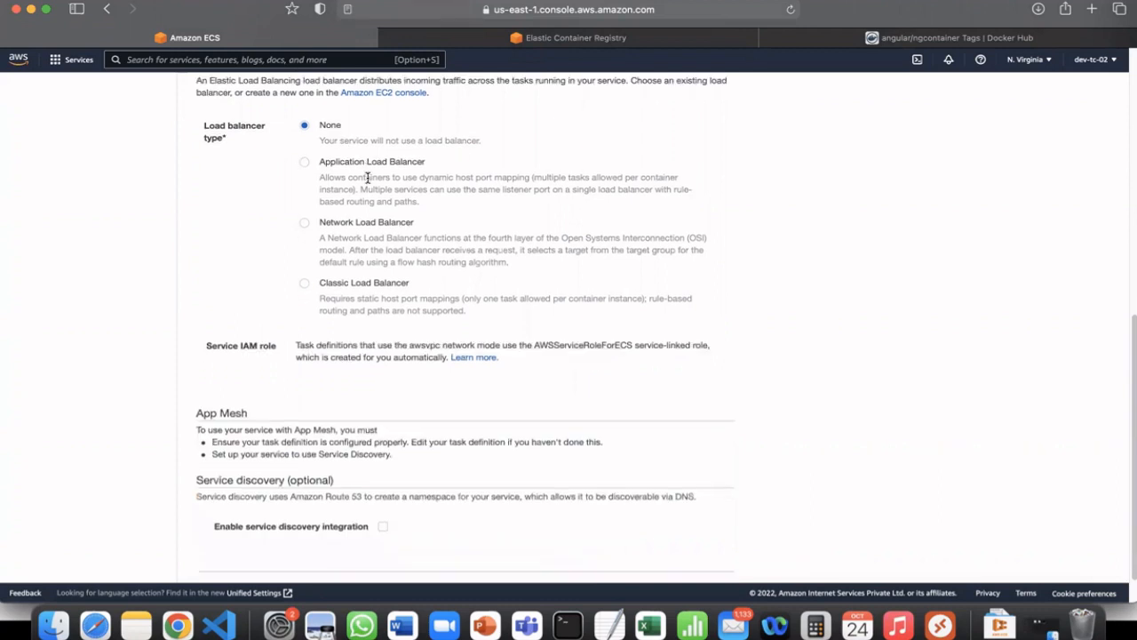
left_click(704, 554)
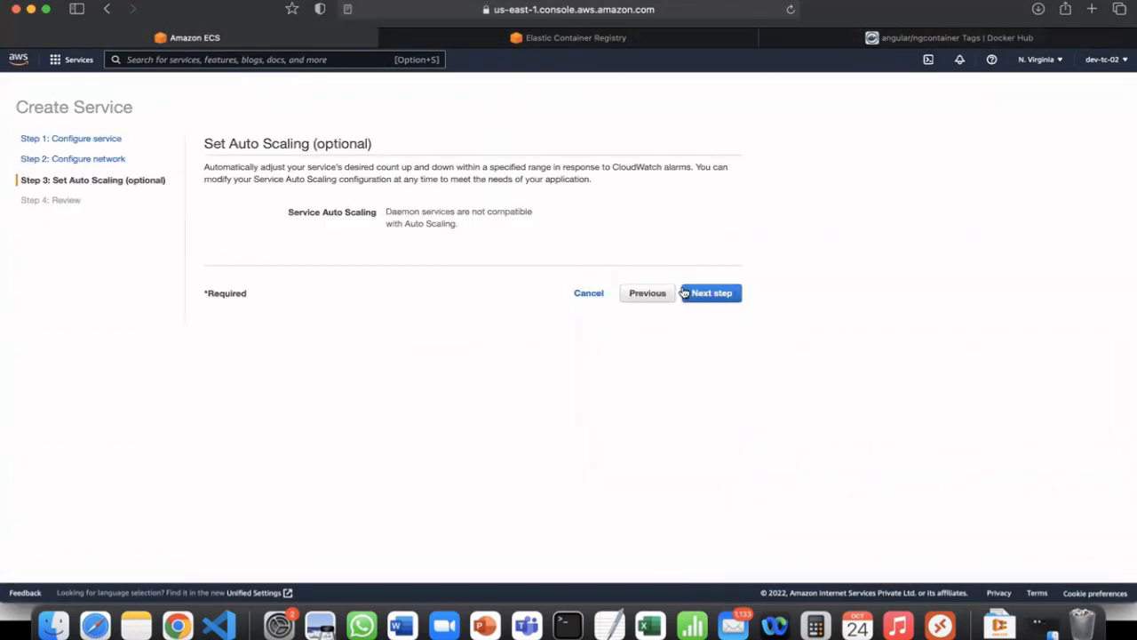
left_click(718, 301)
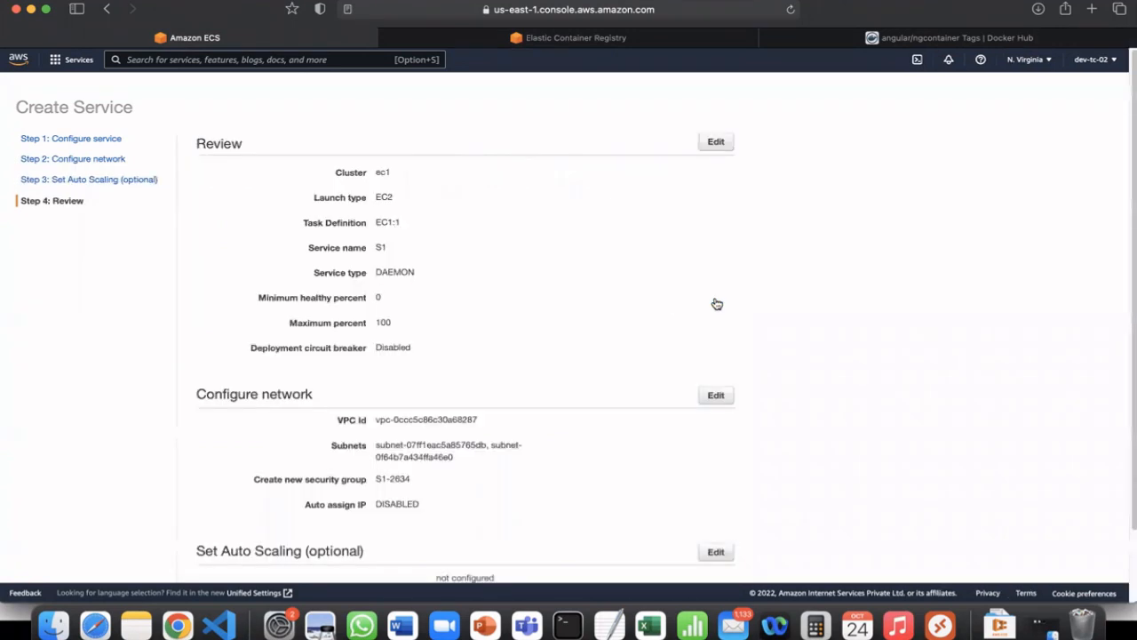
Check the summary of service S1 and its network configuration, and cancel the service creation.
scroll(452, 350, "down", 3)
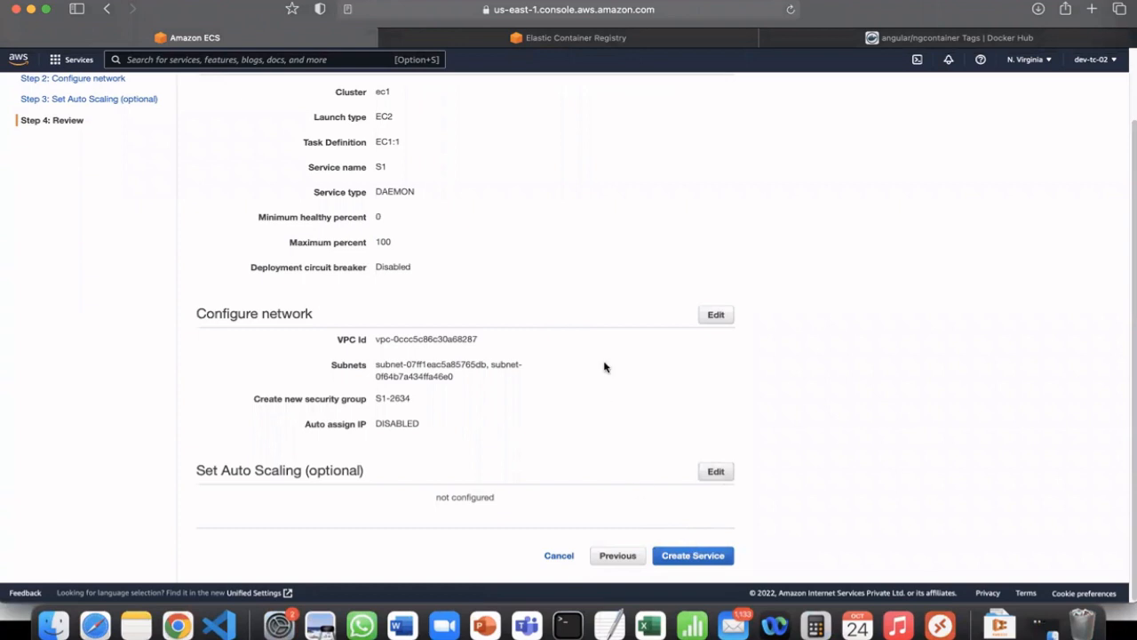
scroll(540, 330, "up", 3)
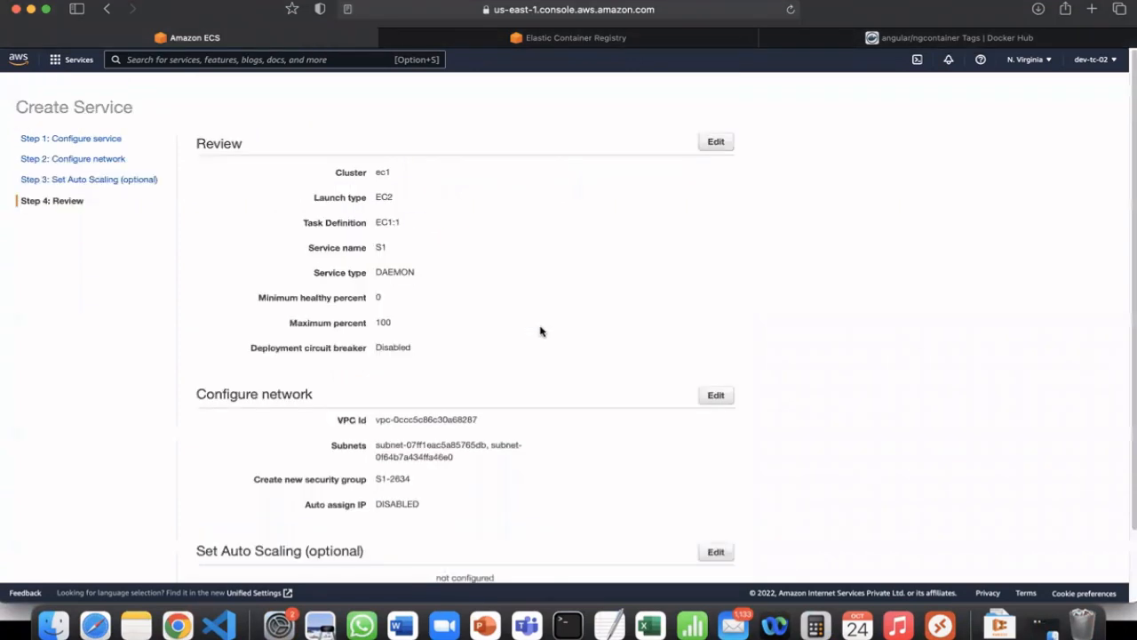
scroll(516, 359, "down", 3)
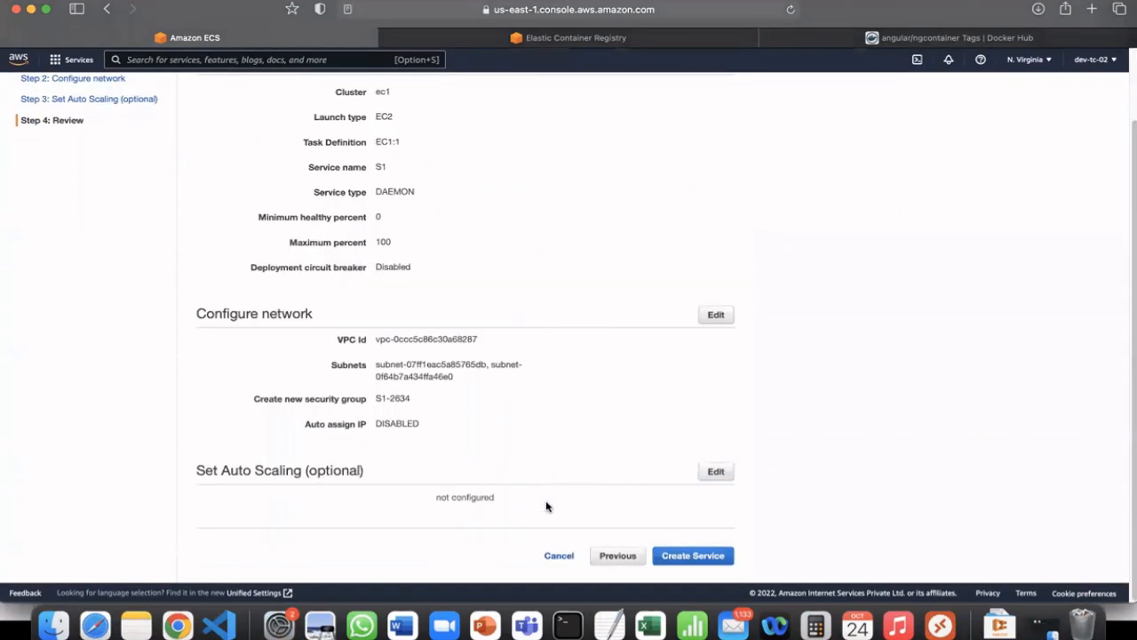
left_click(560, 557)
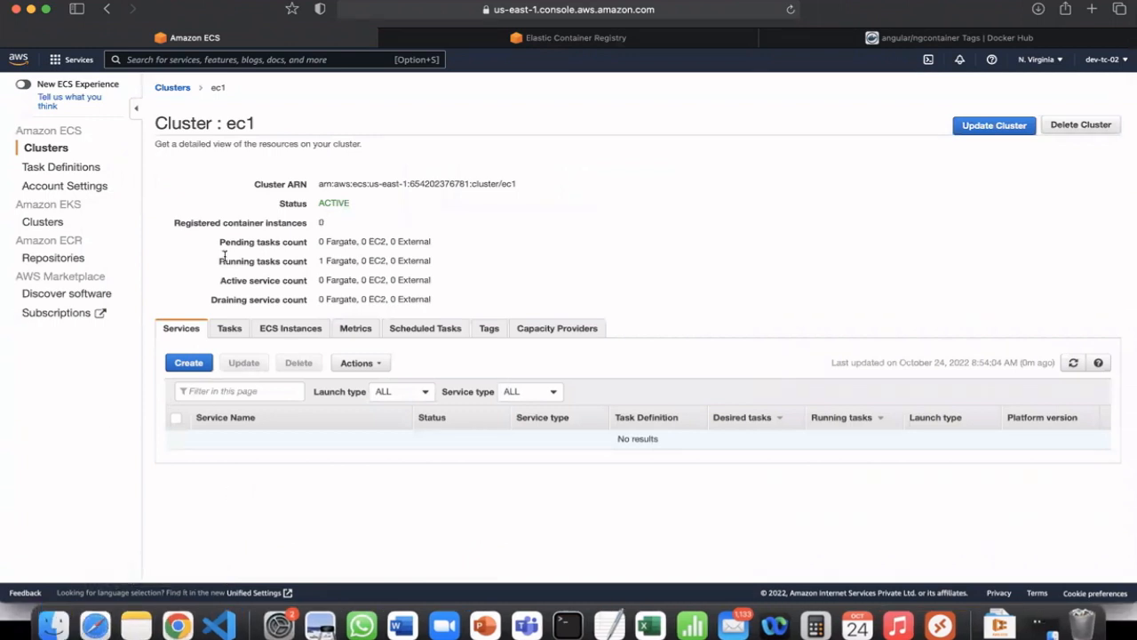
Check the ec1 cluster's tasks and ECS instances, and start the Getting Started wizard from the cluster list.
left_click(229, 329)
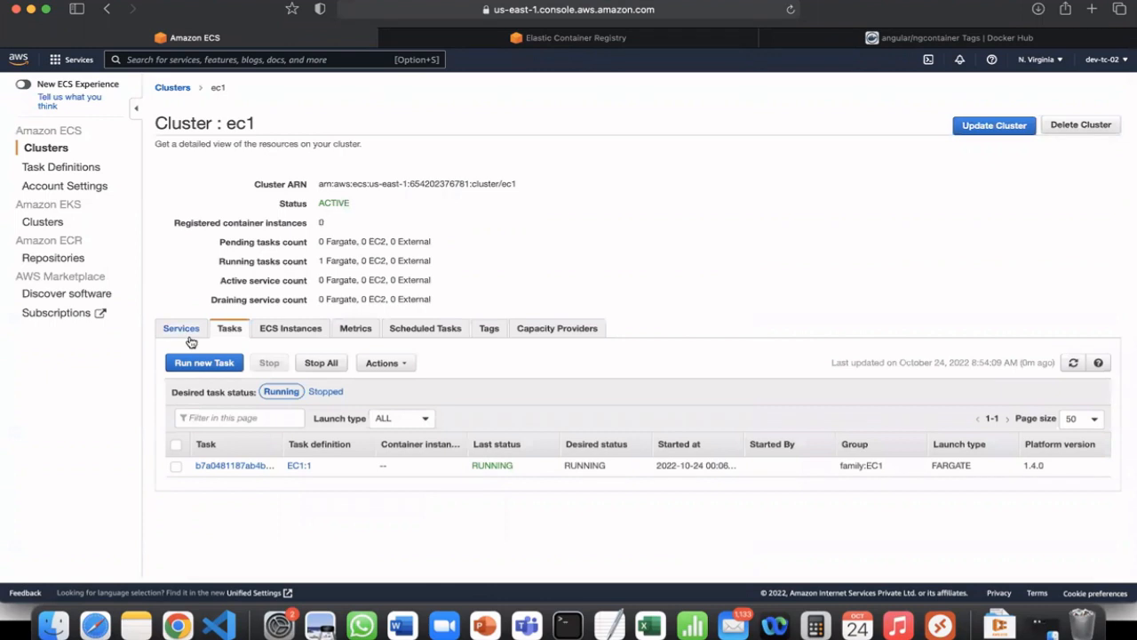
left_click(291, 328)
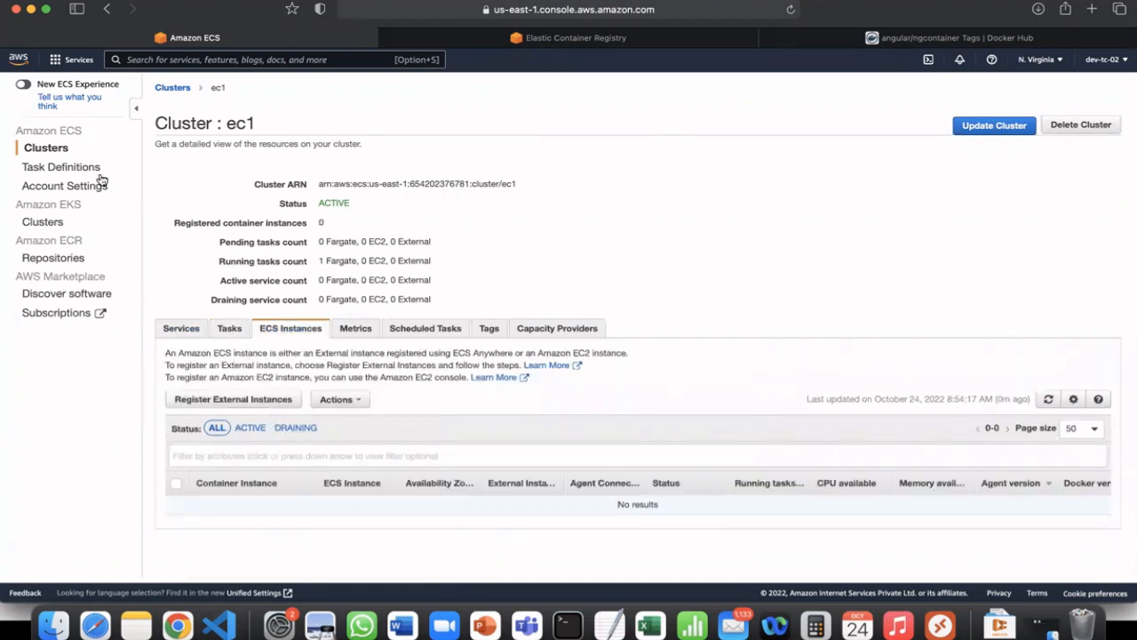
left_click(47, 149)
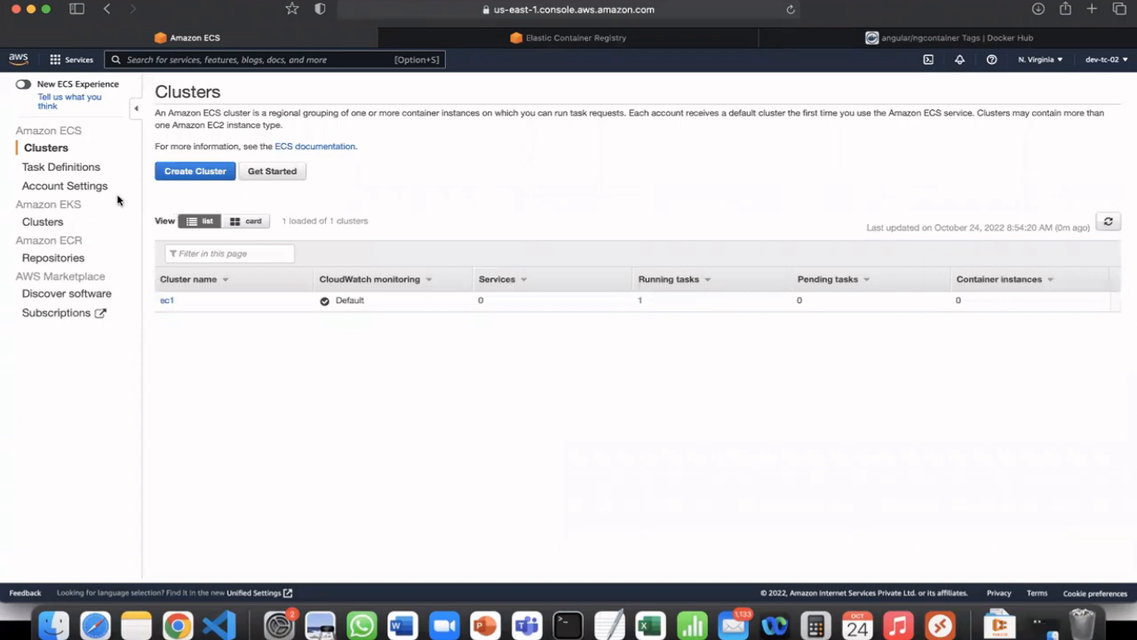
left_click(271, 171)
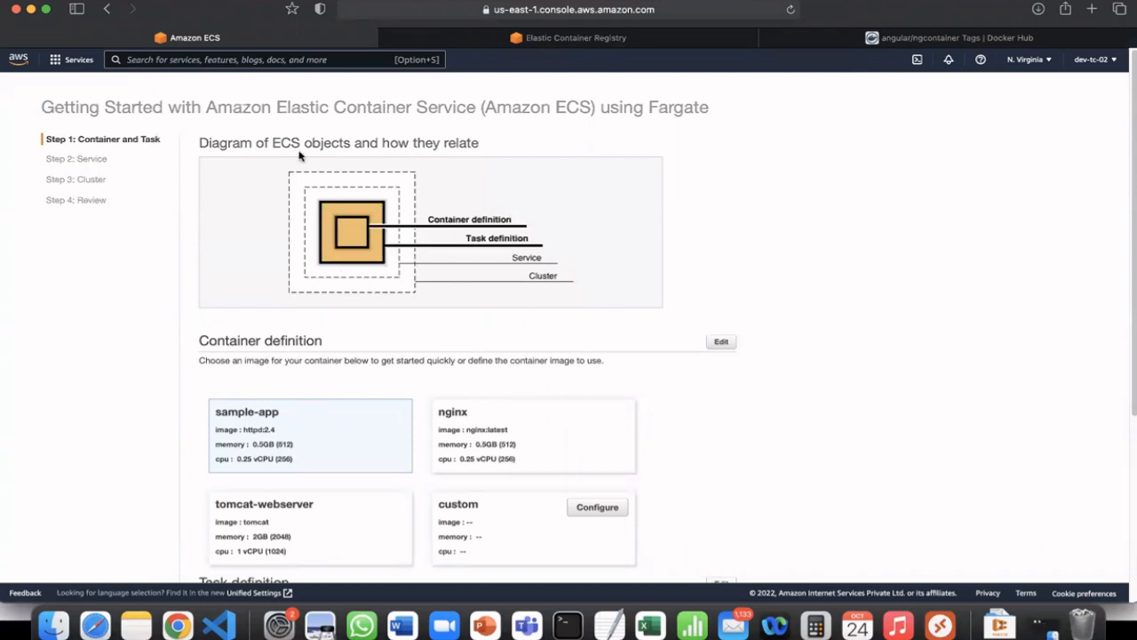
Examine the ECS object diagram, the container image choices and the default task definition's name, network mode, compatibilities and resources.
left_click_drag(240, 144, 447, 144)
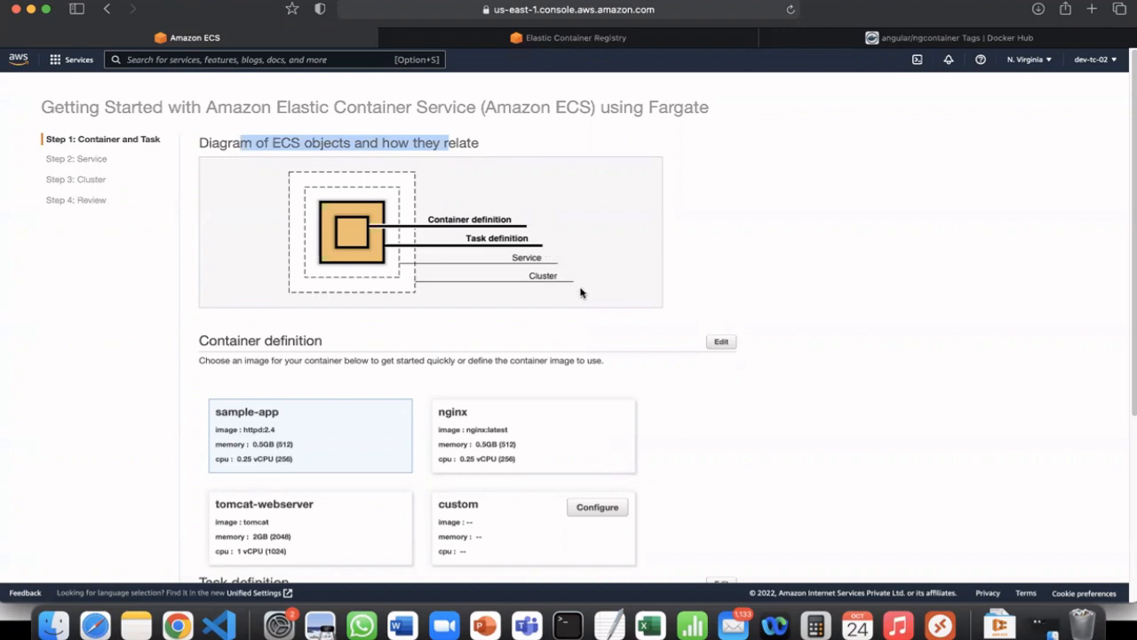
scroll(581, 294, "down", 5)
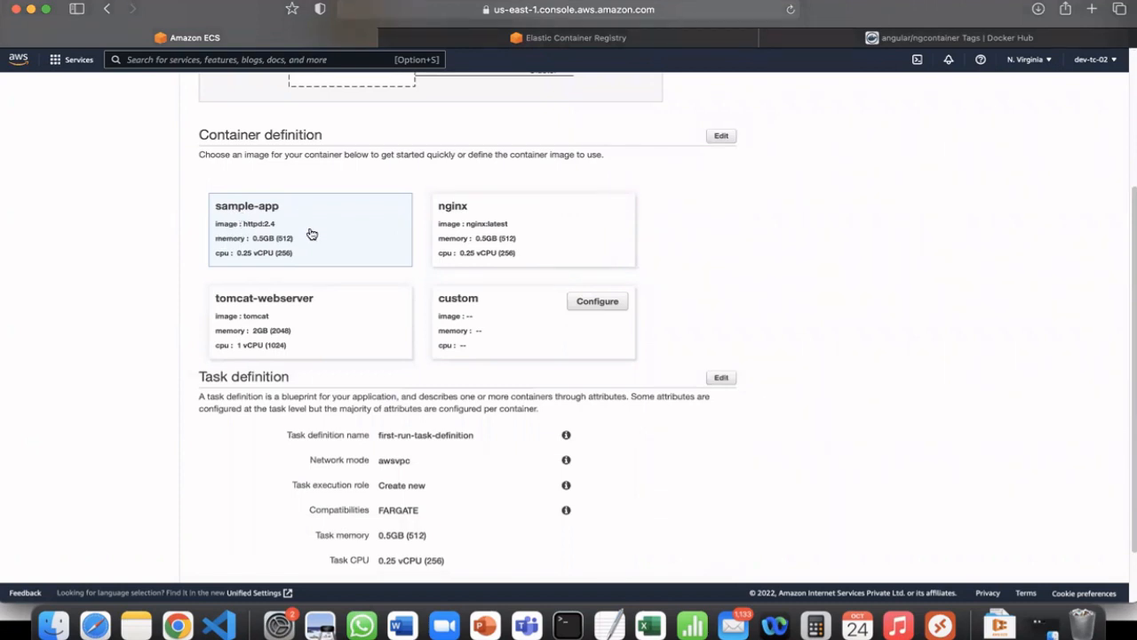
scroll(311, 238, "down", 2)
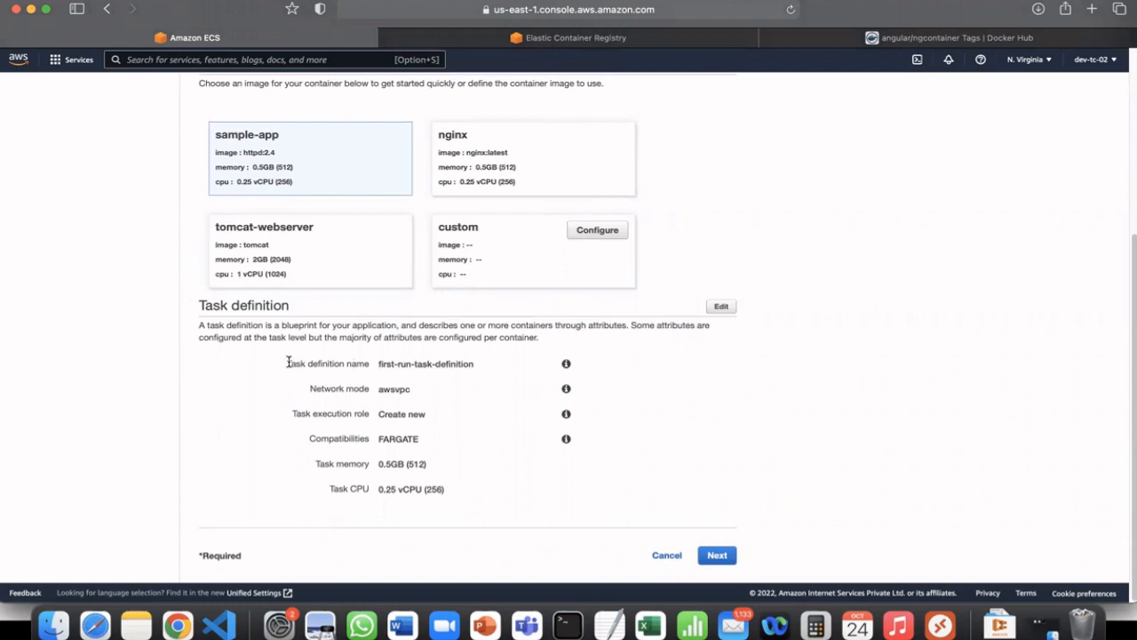
left_click_drag(287, 363, 480, 372)
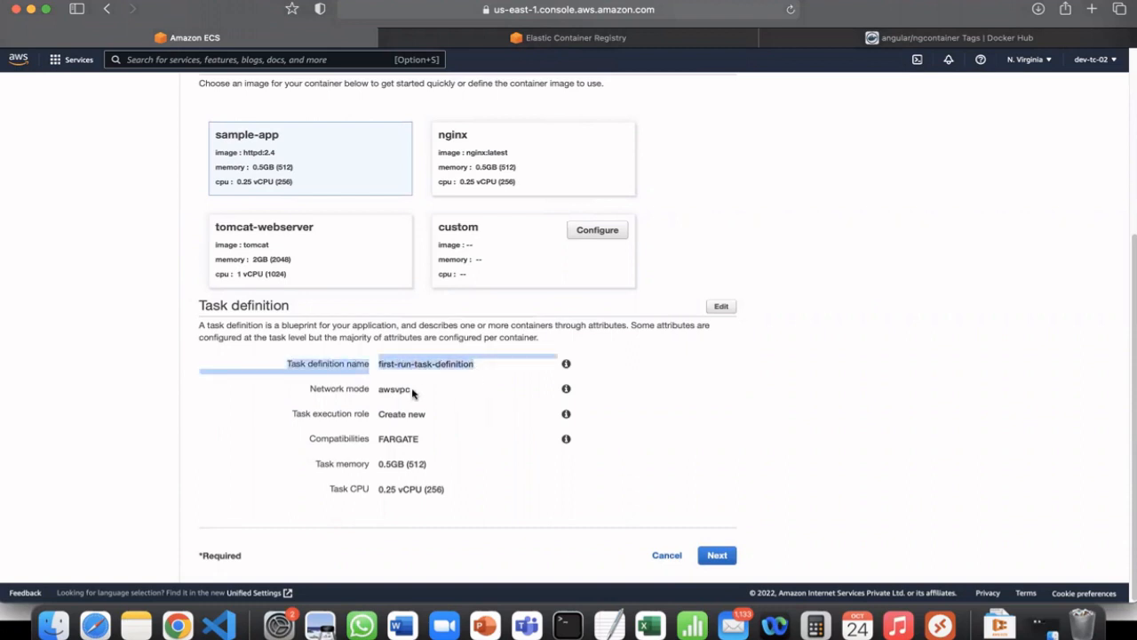
left_click_drag(310, 391, 415, 387)
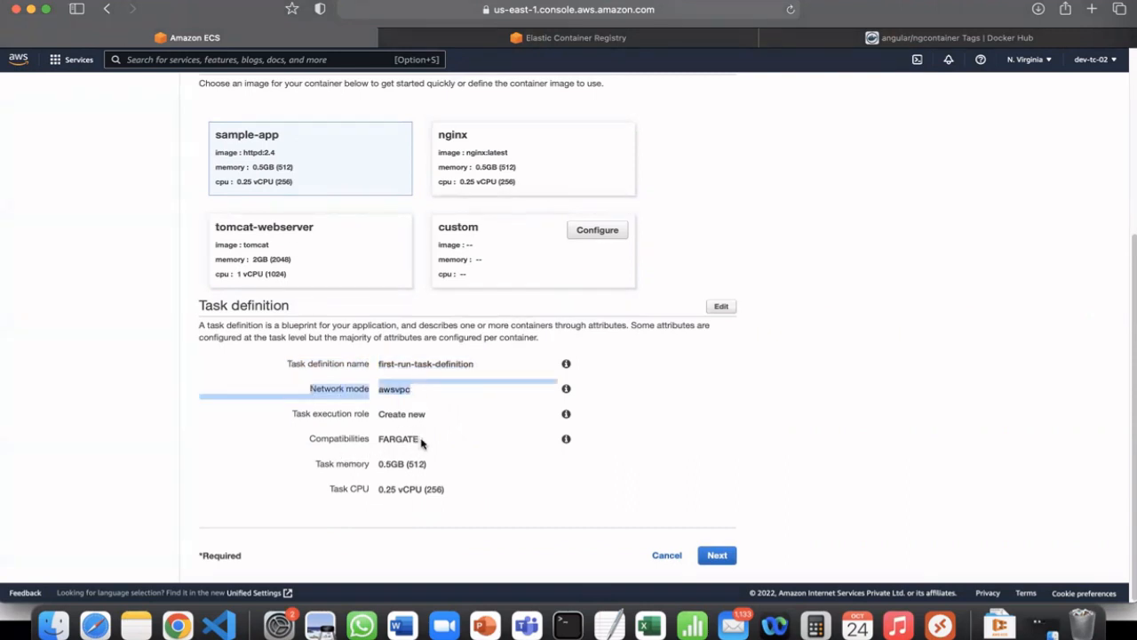
left_click_drag(422, 442, 373, 442)
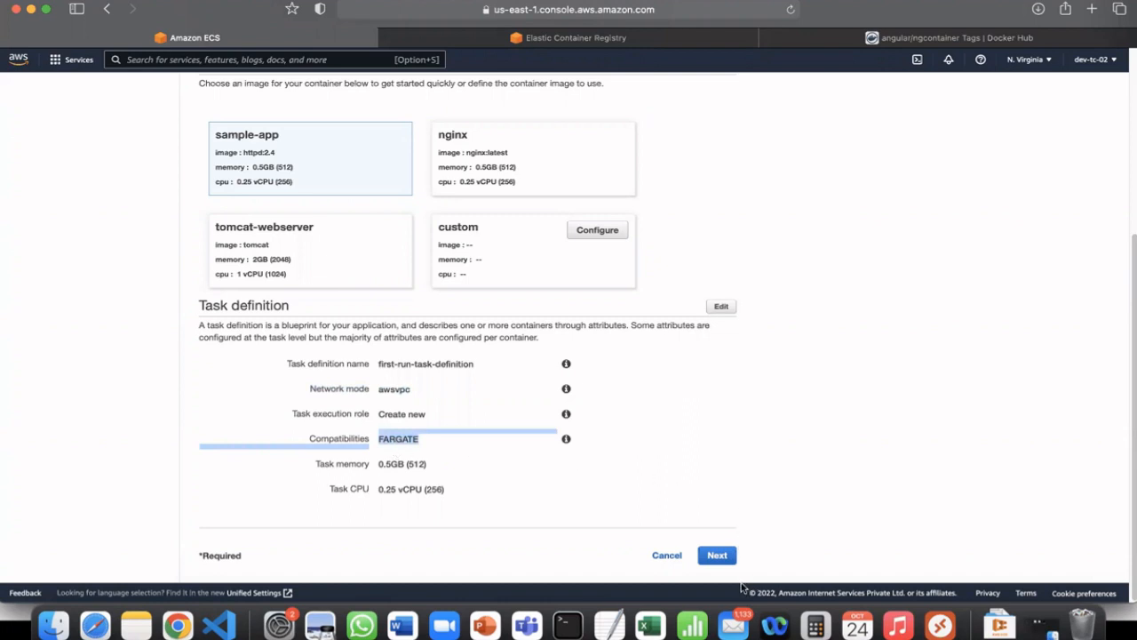
scroll(241, 124, "up", 2)
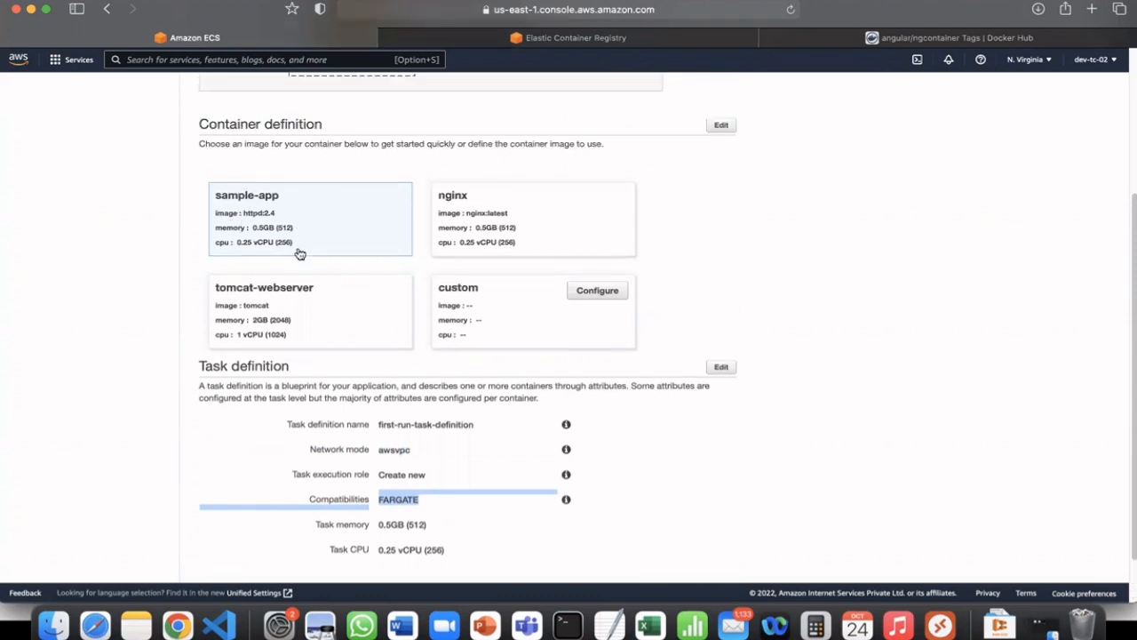
scroll(300, 254, "down", 2)
left_click_drag(376, 364, 441, 490)
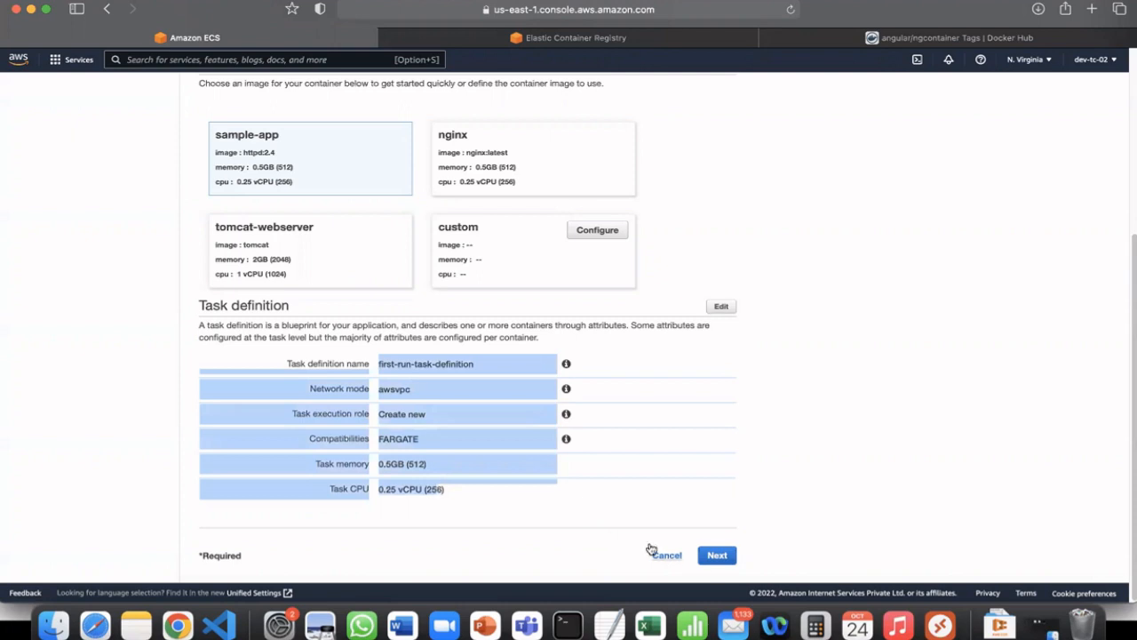
Accept the sample-app container and task definition, and set the service's load balancer type to Application Load Balancer.
left_click(717, 556)
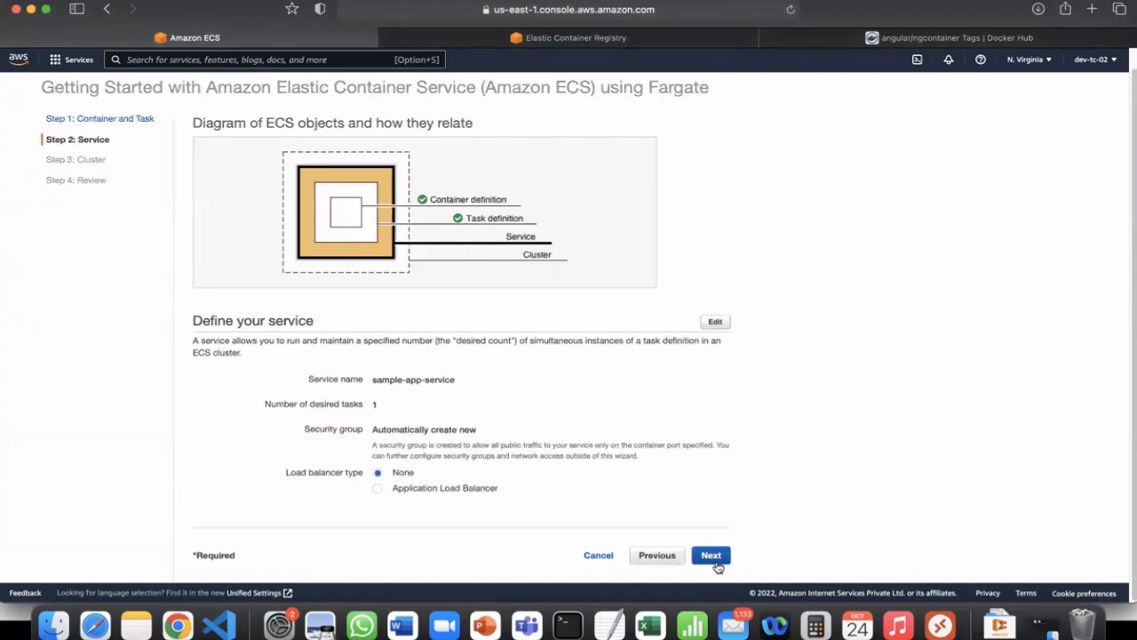
left_click(378, 491)
scroll(385, 525, "down", 2)
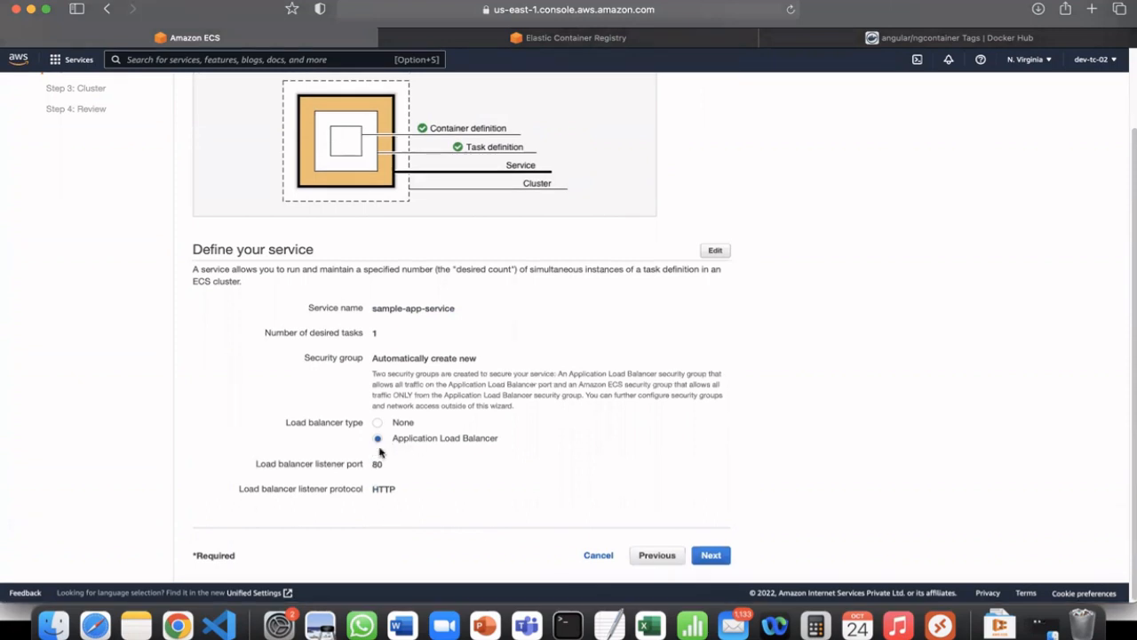
triple_click(304, 357)
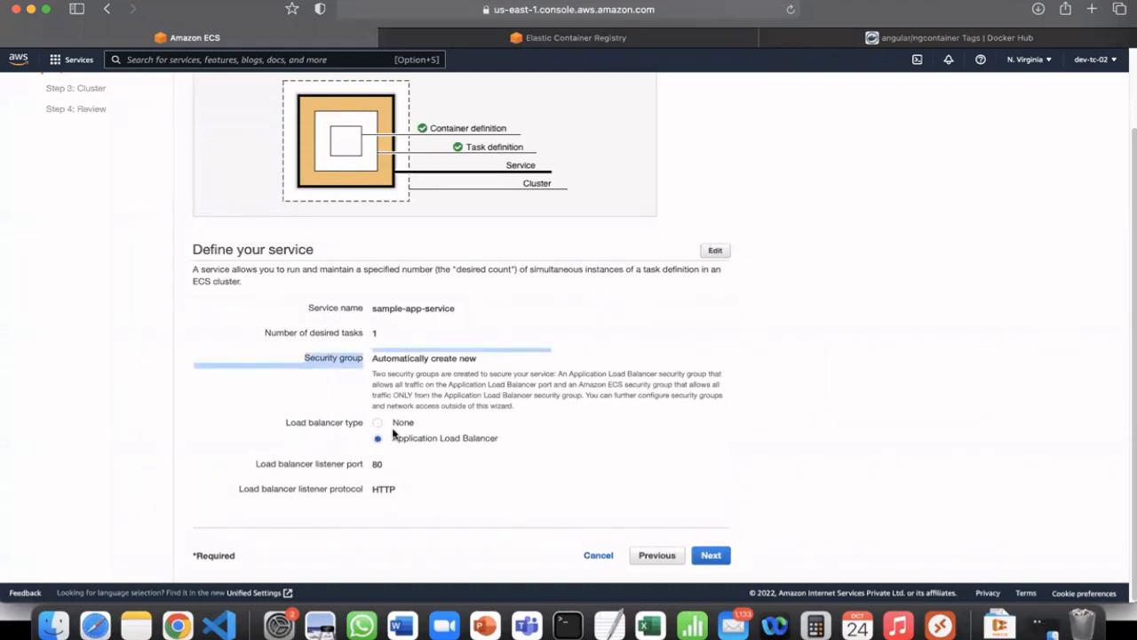
scroll(521, 424, "up", 2)
scroll(531, 424, "down", 2)
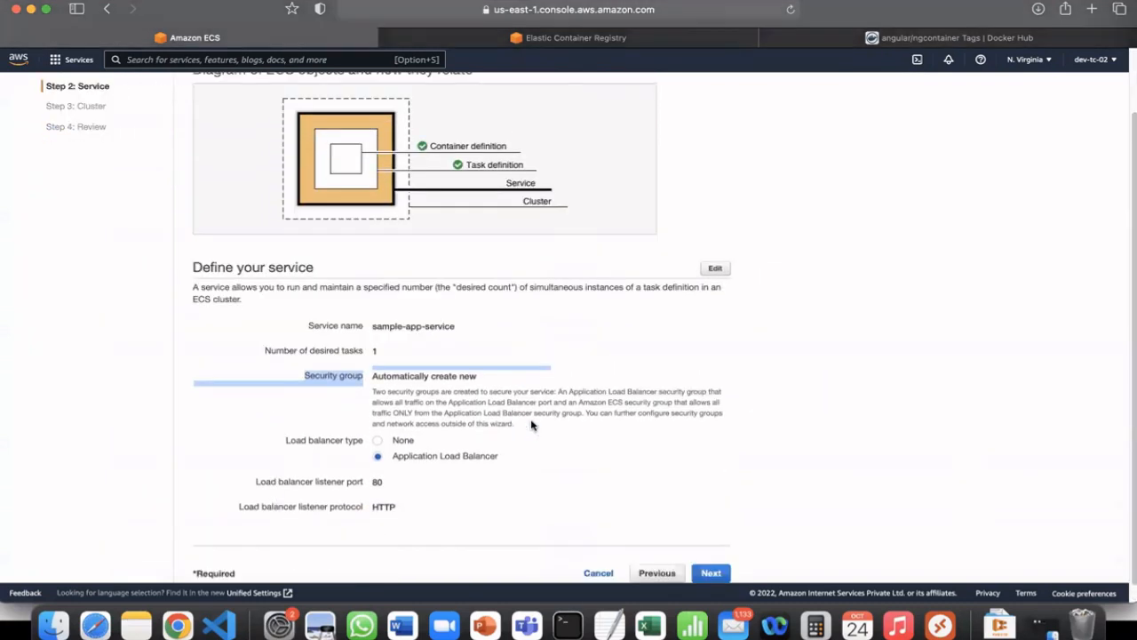
scroll(433, 267, "up", 2)
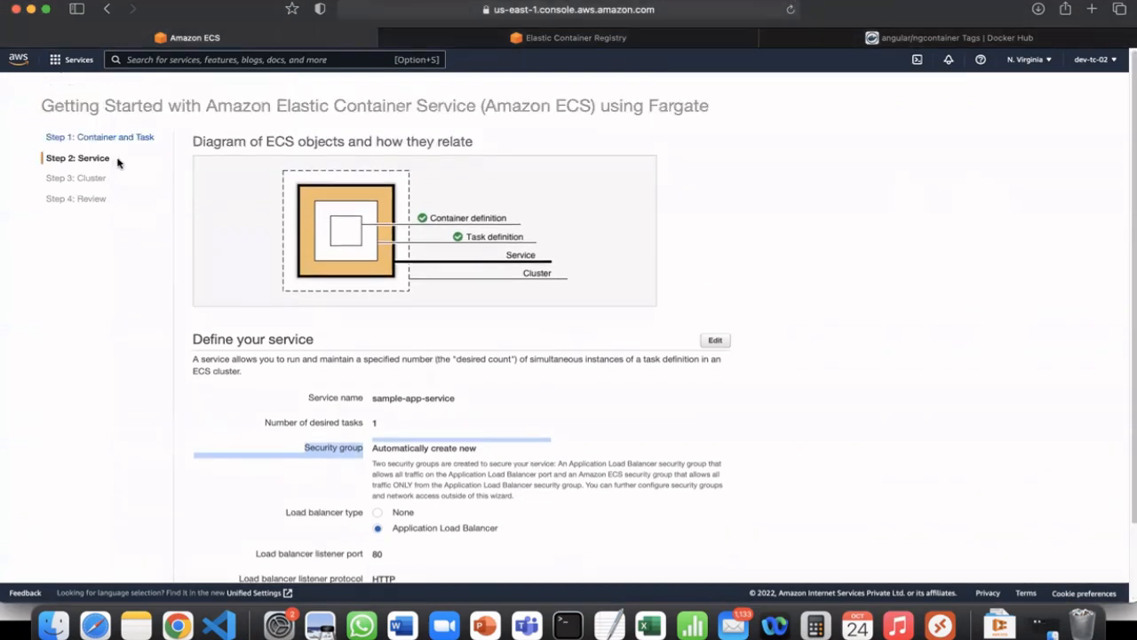
scroll(587, 416, "down", 2)
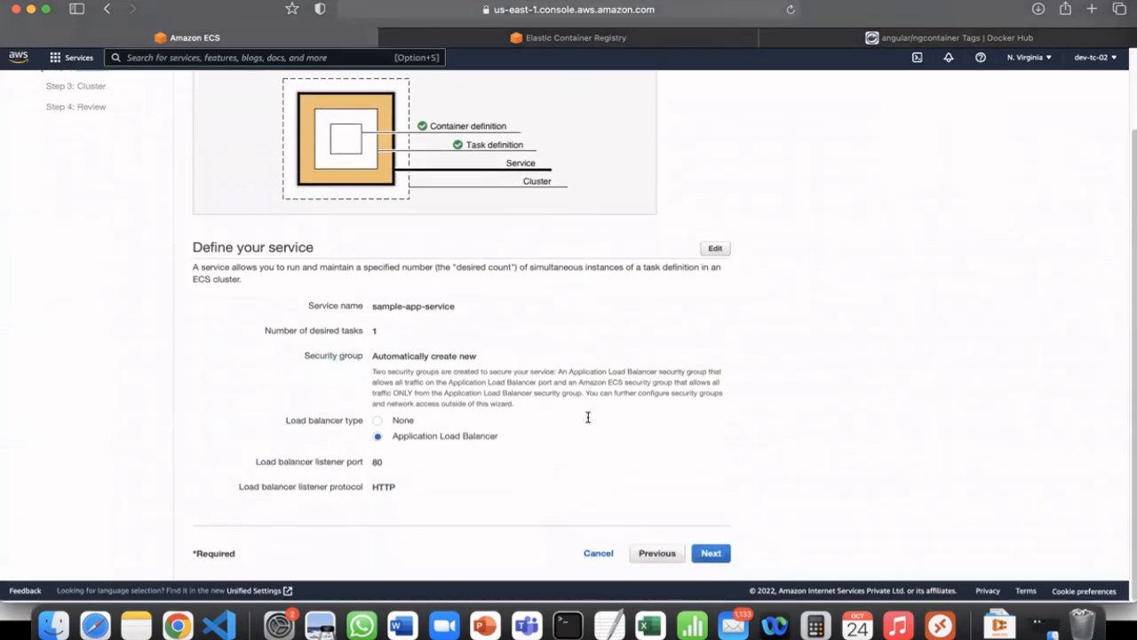
Go back to the container and task definitions, recheck the task definition settings, and return to the service definition.
left_click(658, 555)
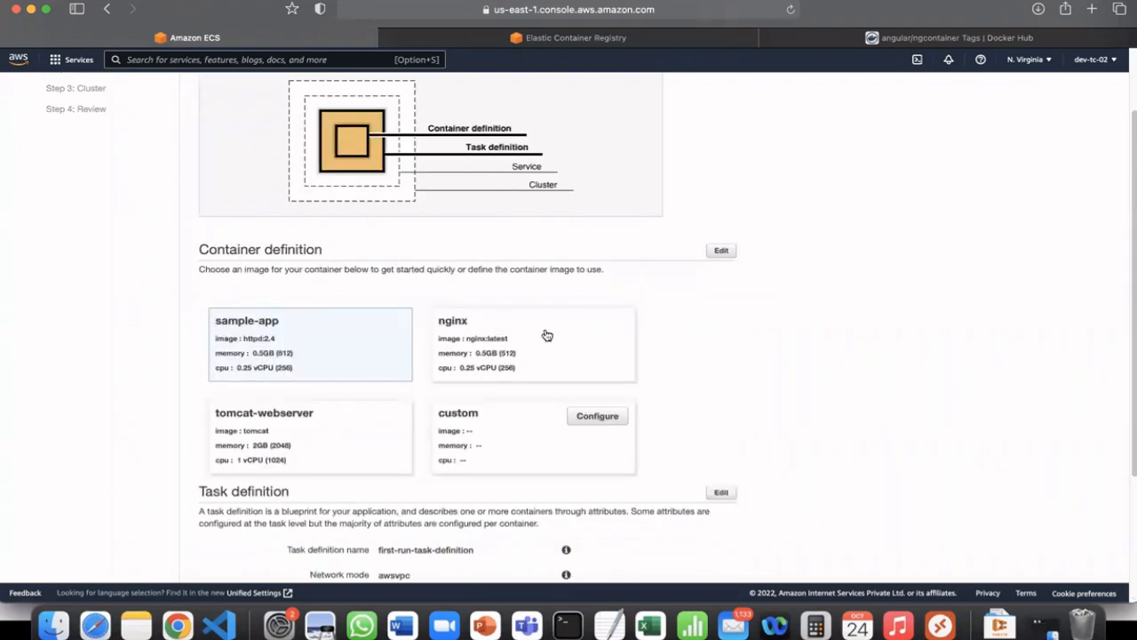
scroll(290, 283, "down", 2)
scroll(267, 364, "down", 3)
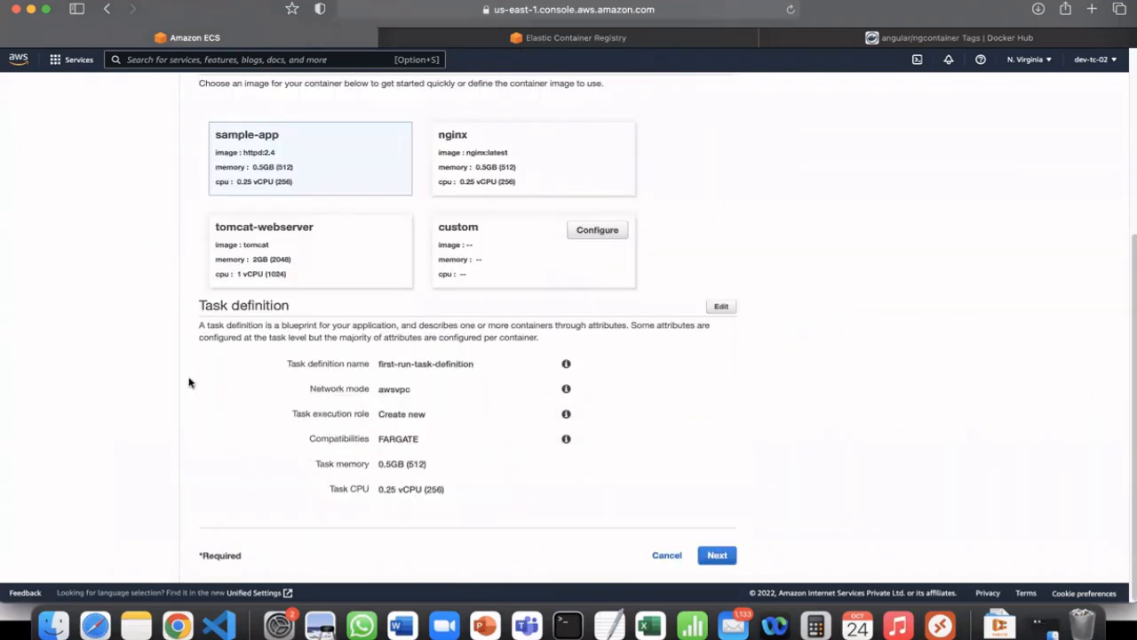
left_click_drag(447, 491, 474, 519)
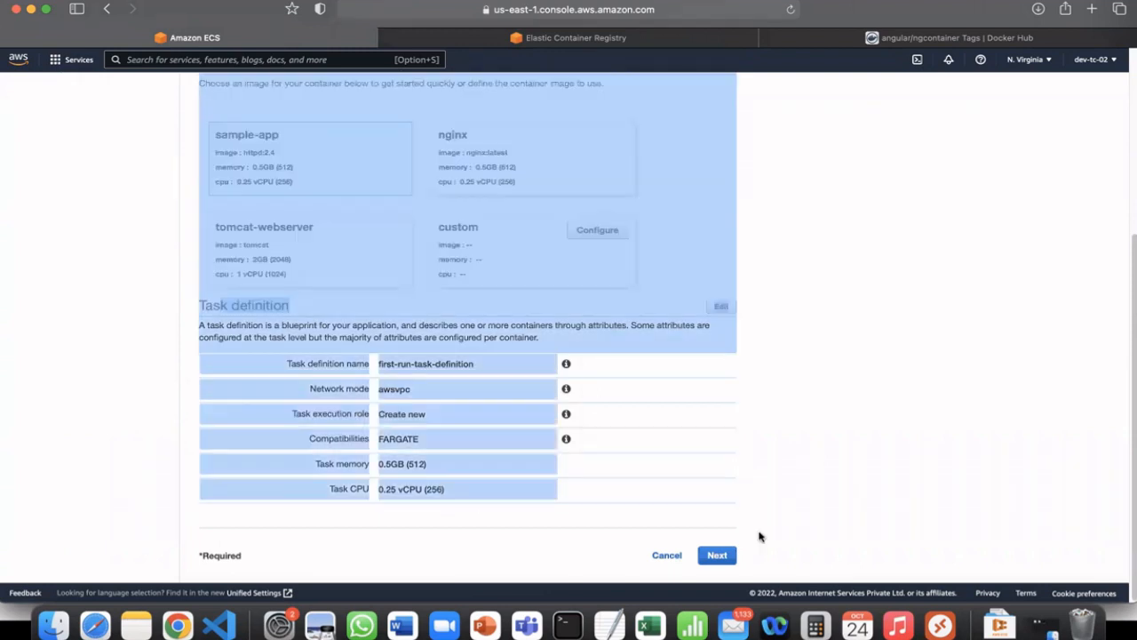
left_click(770, 538)
left_click(717, 555)
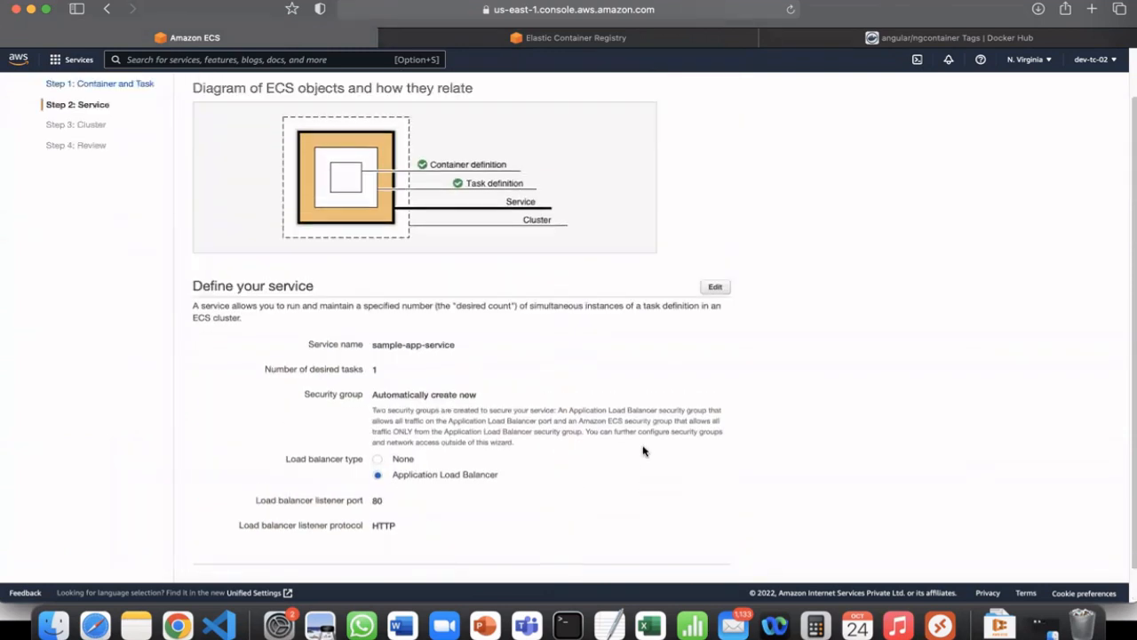
Check the sample-app-service definition with its Application Load Balancer and continue to the cluster configuration.
scroll(645, 451, "up", 1)
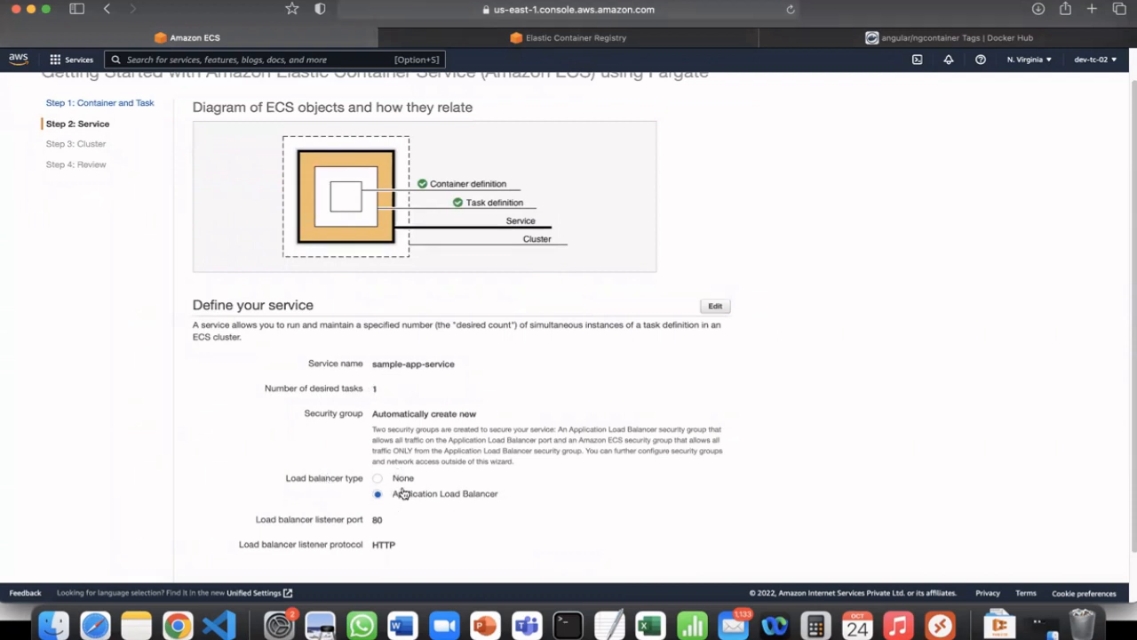
scroll(480, 382, "down", 1)
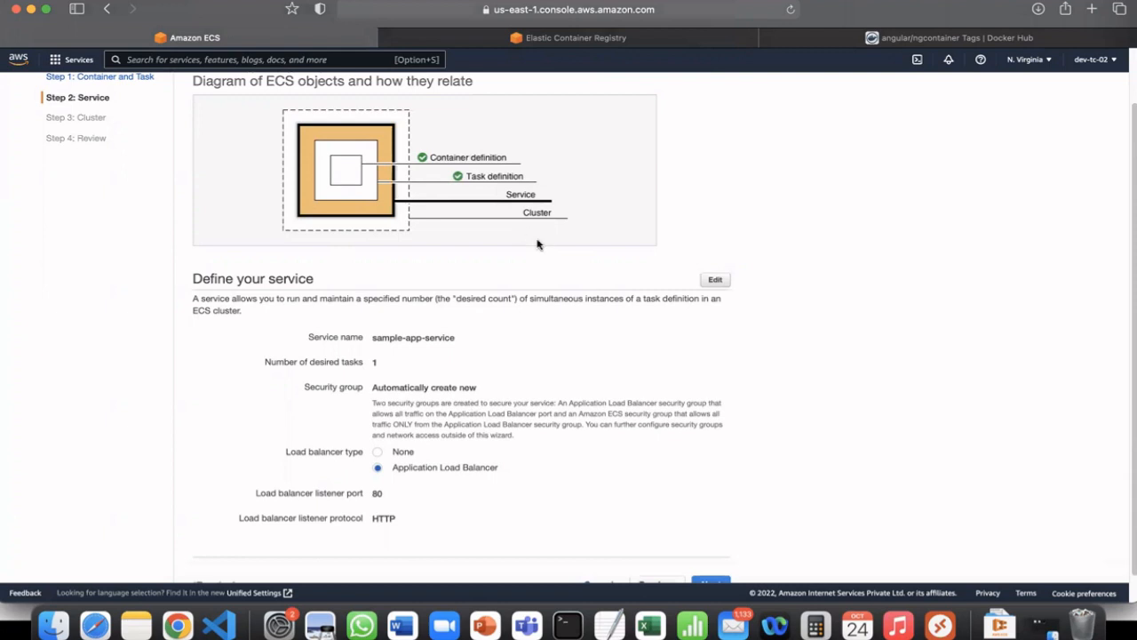
scroll(578, 338, "down", 1)
left_click(715, 555)
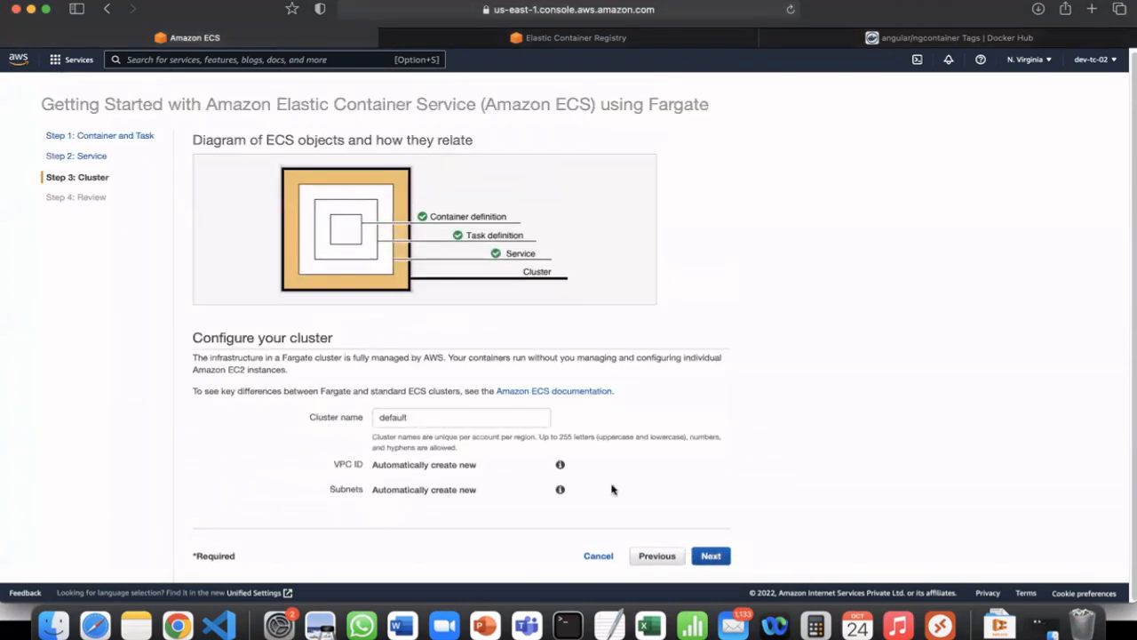
Name the cluster TC-01 and continue to the review of the task definition, service and cluster.
left_click(352, 420)
left_click_drag(407, 425, 336, 420)
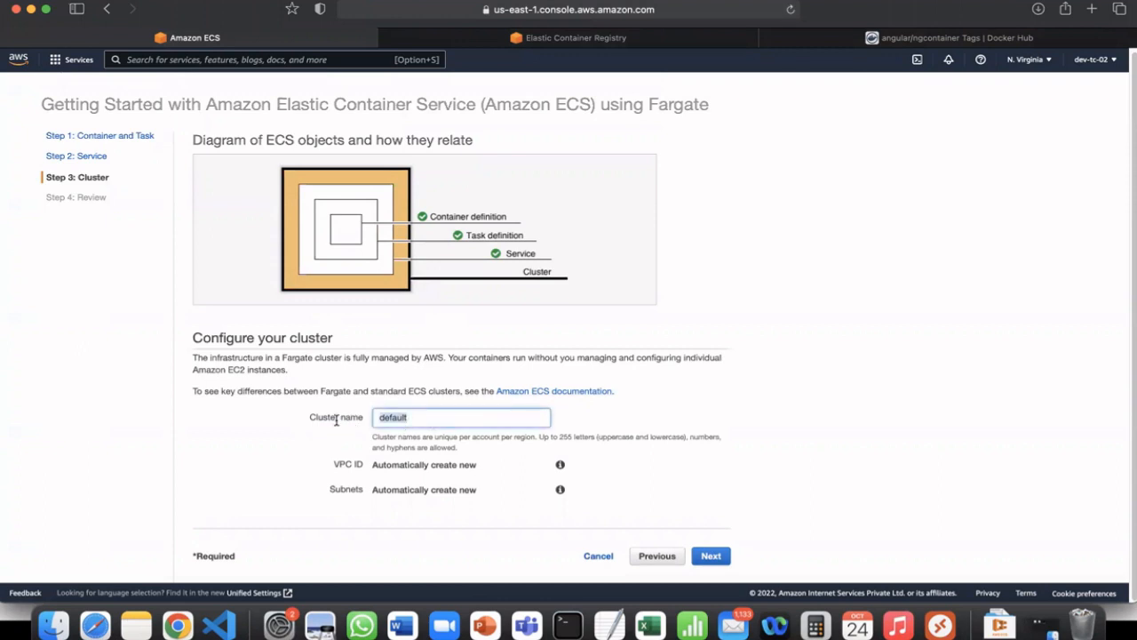
type("TC-01")
left_click_drag(425, 419, 340, 419)
left_click(709, 556)
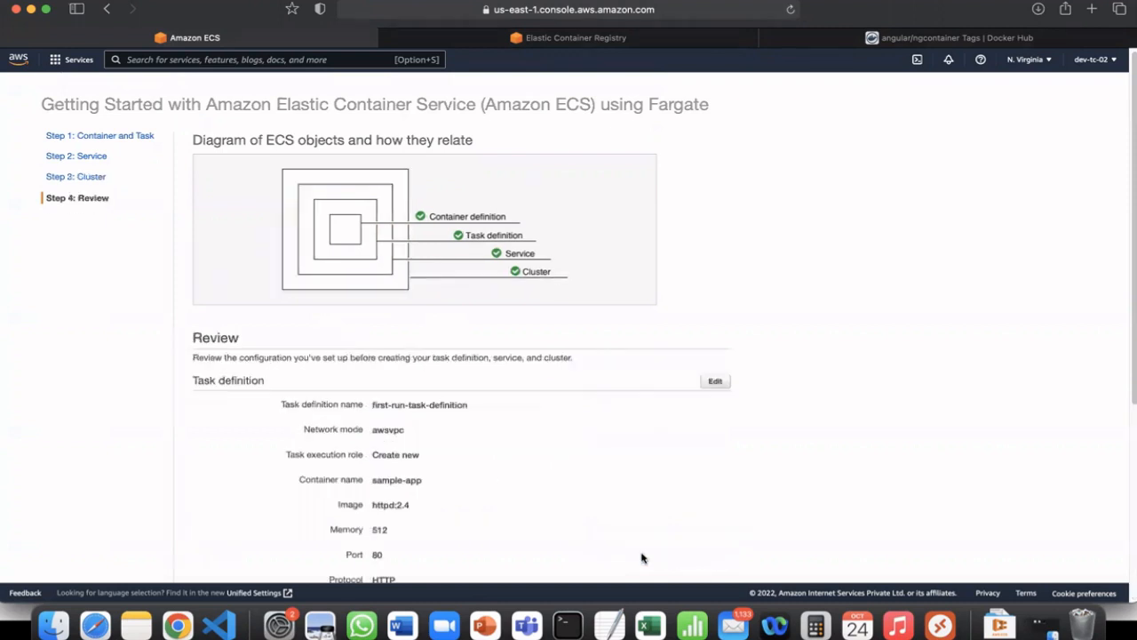
scroll(452, 264, "down", 1)
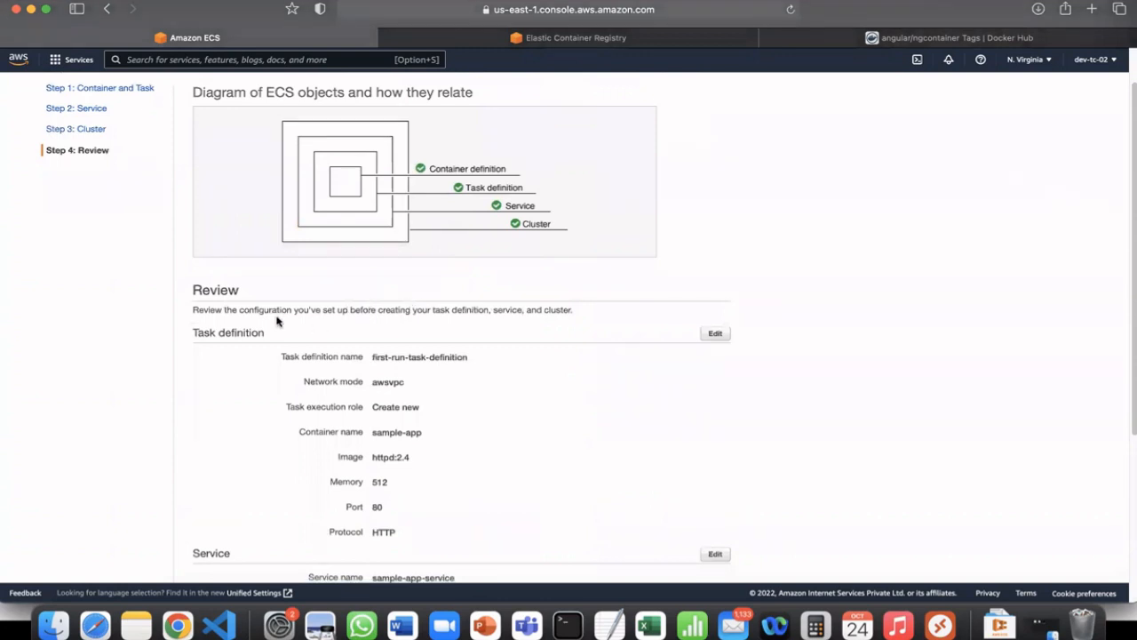
Review the task definition, service and TC-01 cluster settings, and create the resources.
left_click_drag(185, 330, 376, 534)
scroll(376, 534, "down", 2)
left_click(414, 436)
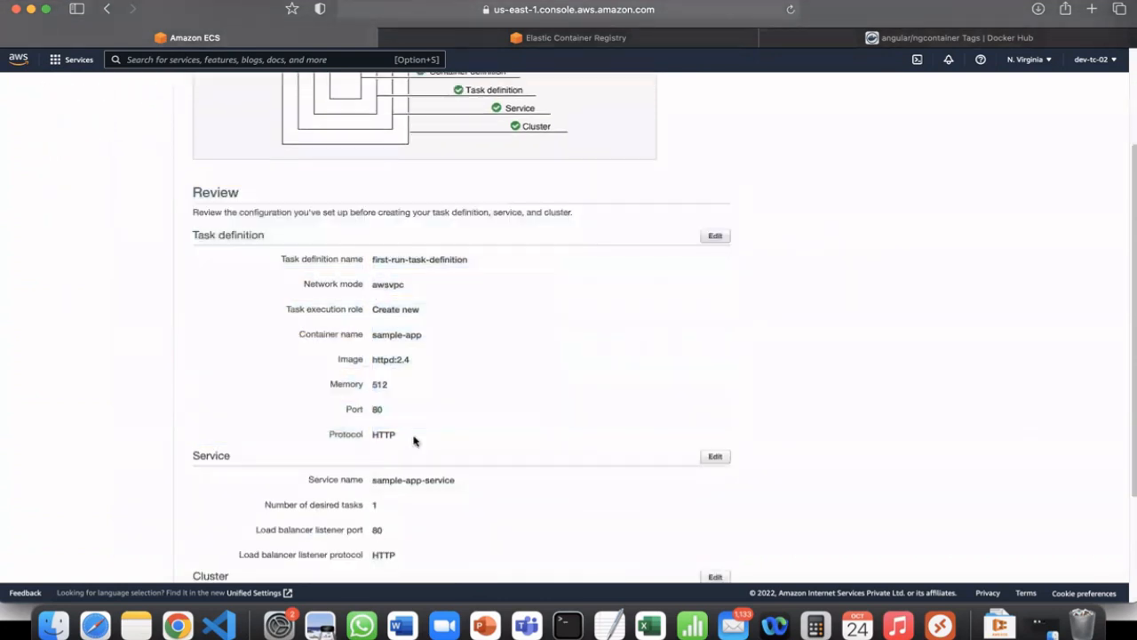
scroll(220, 345, "down", 3)
left_click_drag(206, 290, 396, 388)
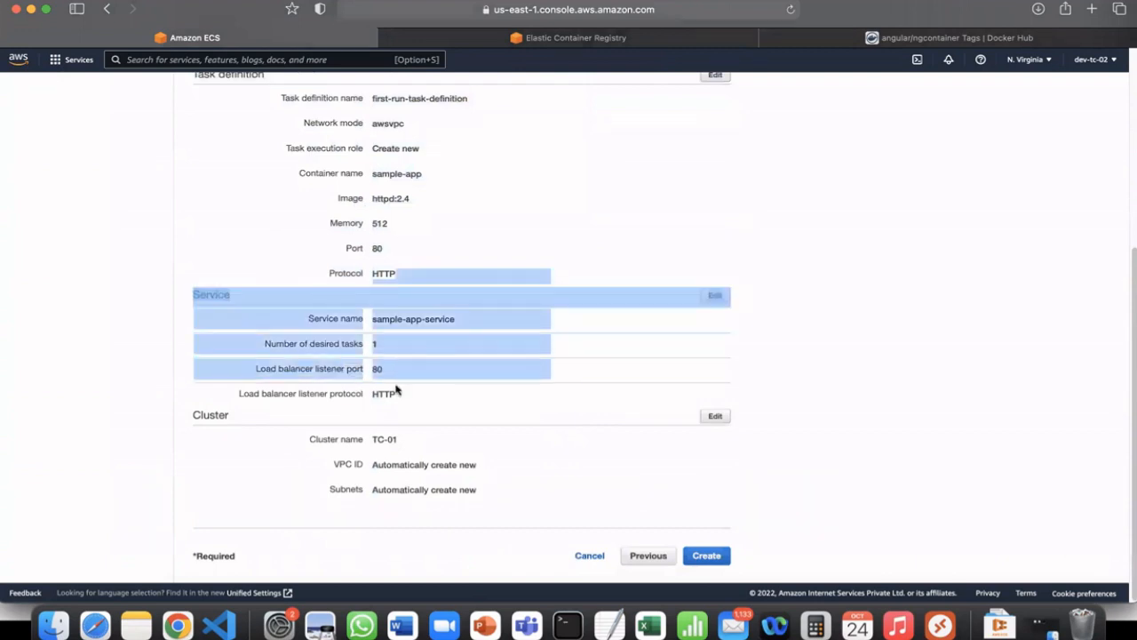
left_click(374, 390)
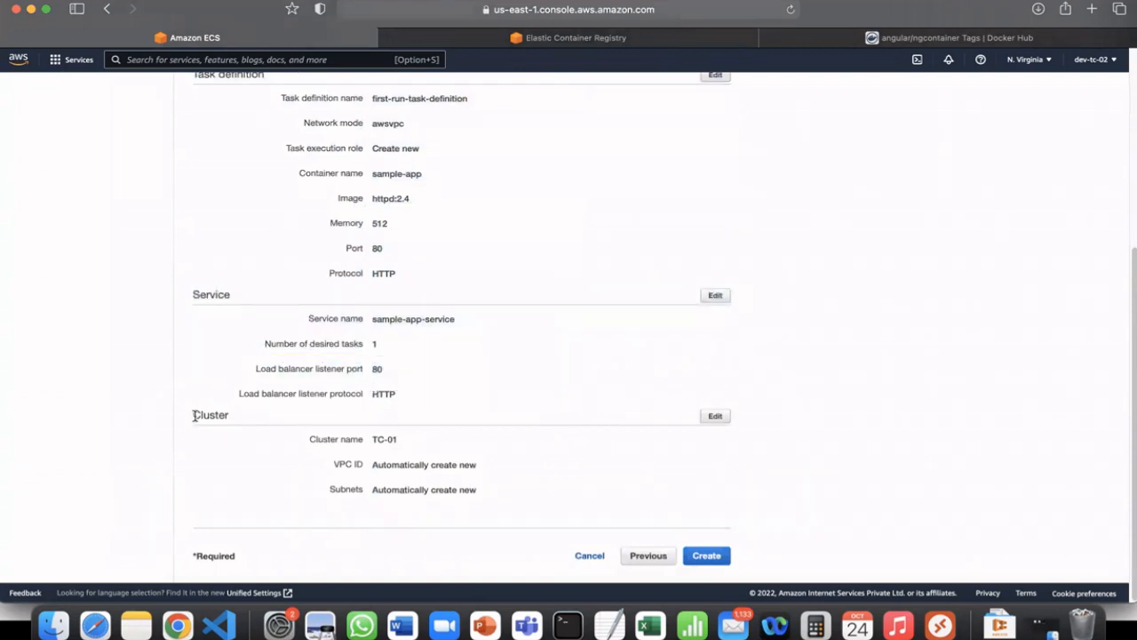
left_click_drag(194, 417, 366, 497)
left_click(391, 500)
left_click(720, 560)
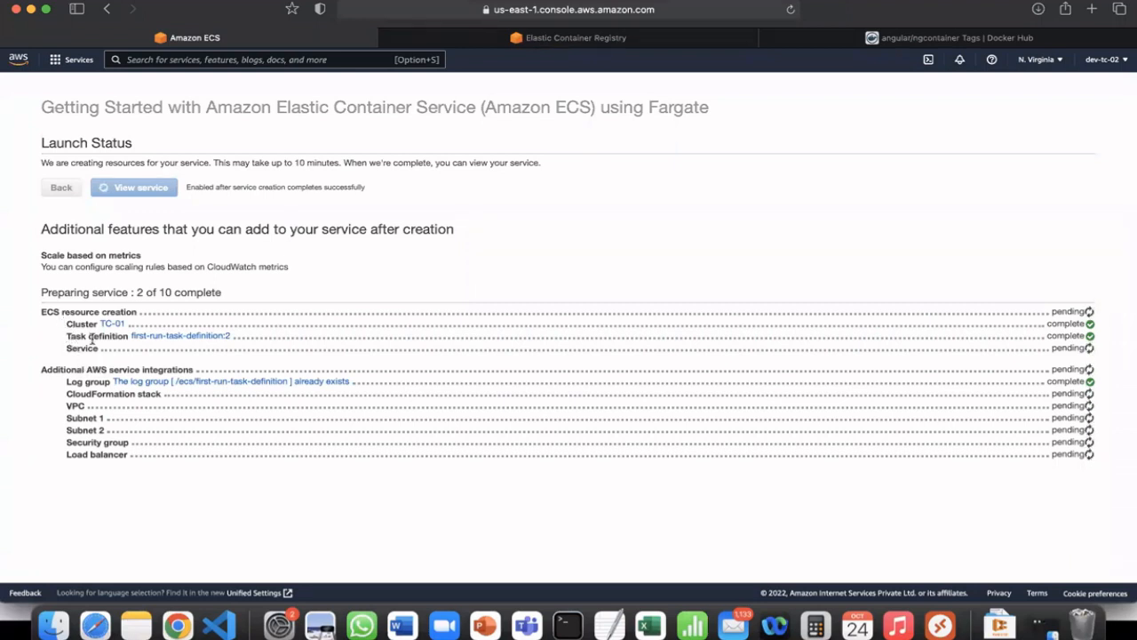
Check the launch status of the ECS resources and additional AWS integrations, and open the created service once creation completes.
left_click_drag(60, 318, 130, 369)
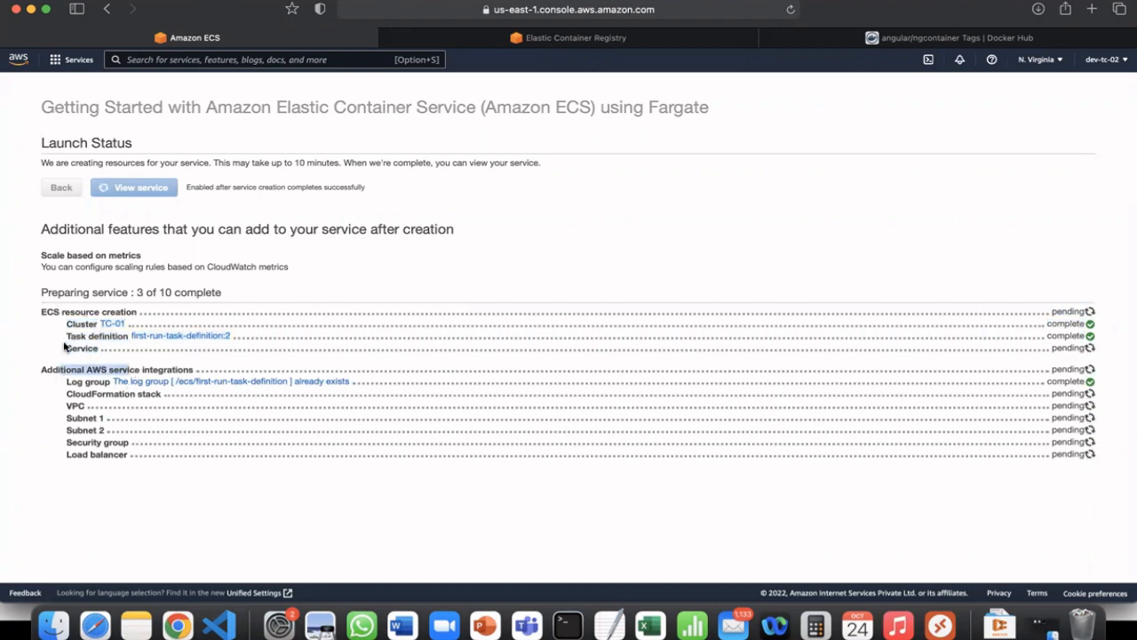
left_click_drag(66, 324, 96, 348)
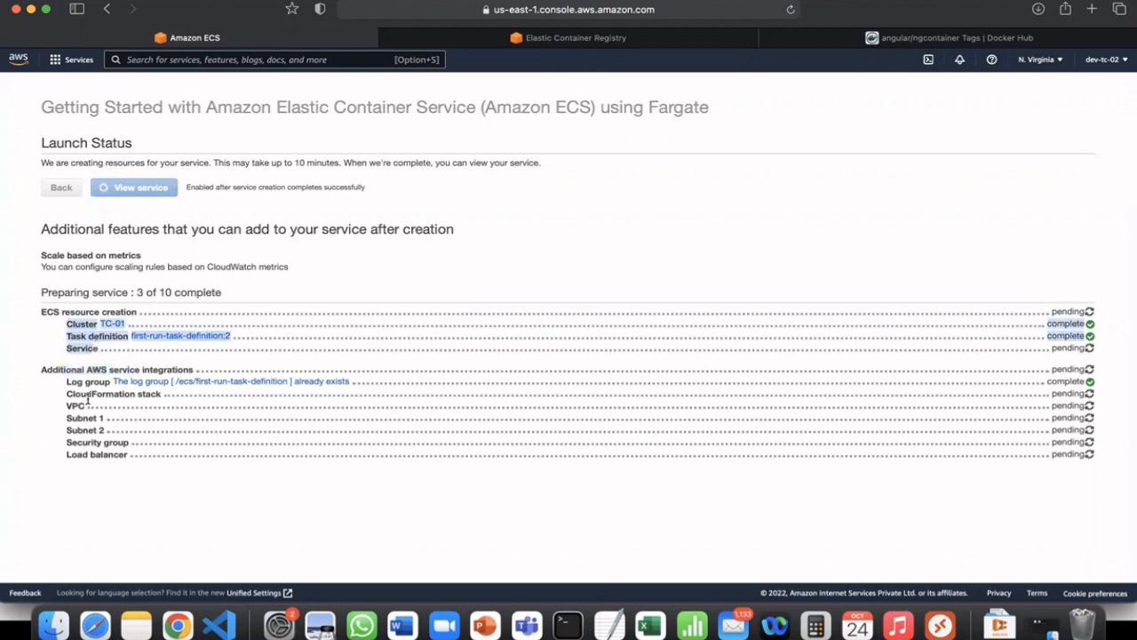
left_click_drag(31, 380, 122, 469)
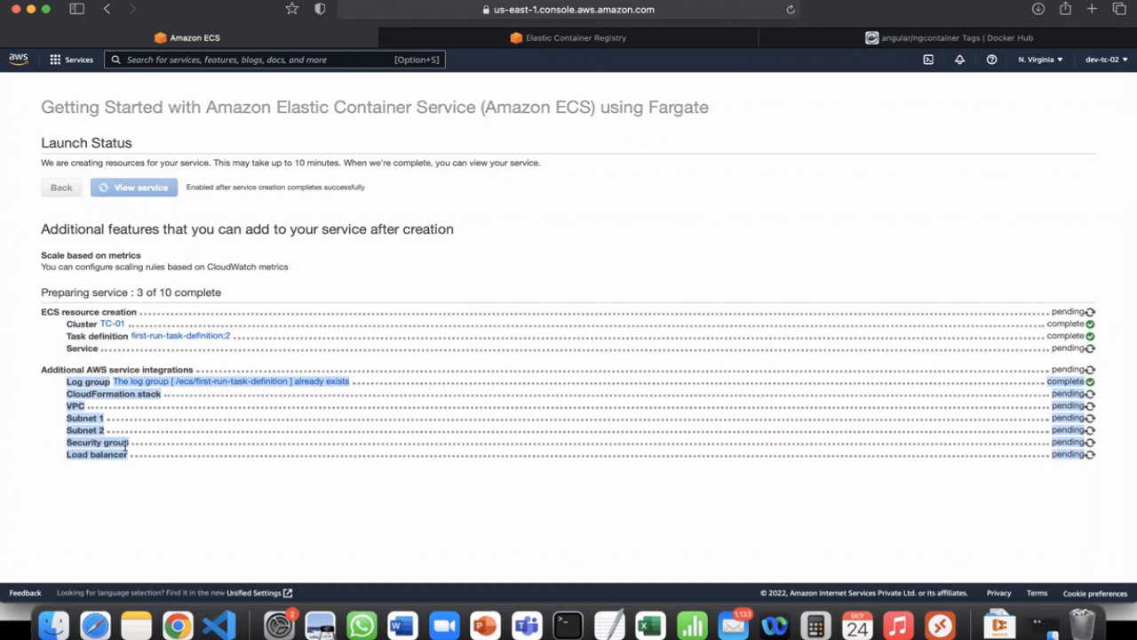
left_click(127, 453)
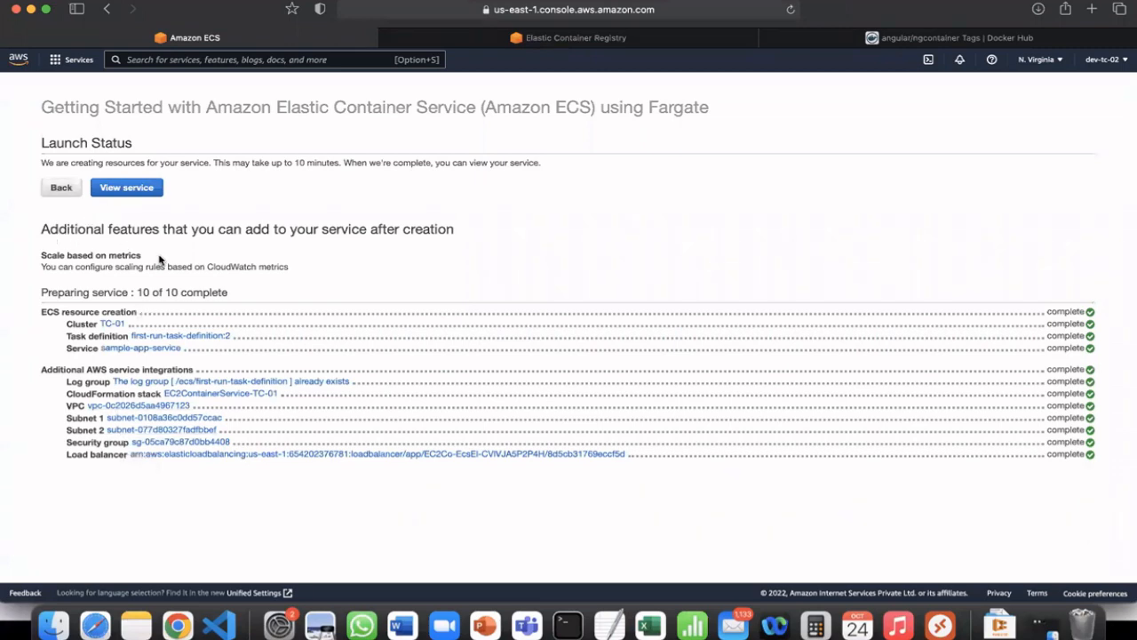
left_click(127, 187)
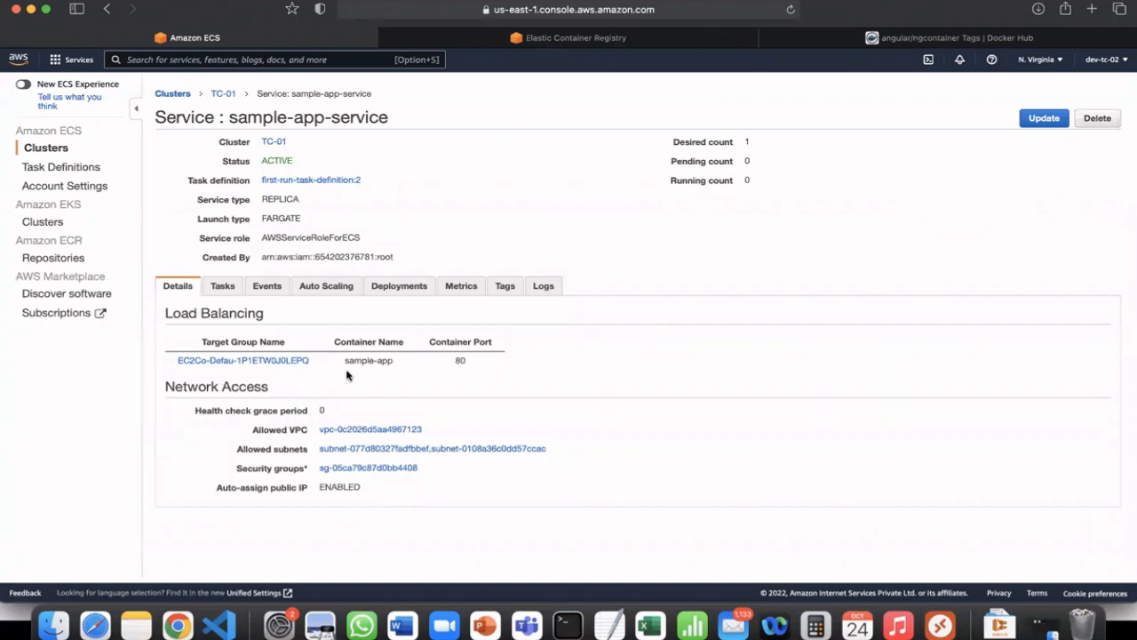
Examine sample-app-service's load-balanced container, its task's last status and the launch type.
left_click_drag(346, 360, 386, 357)
left_click(220, 294)
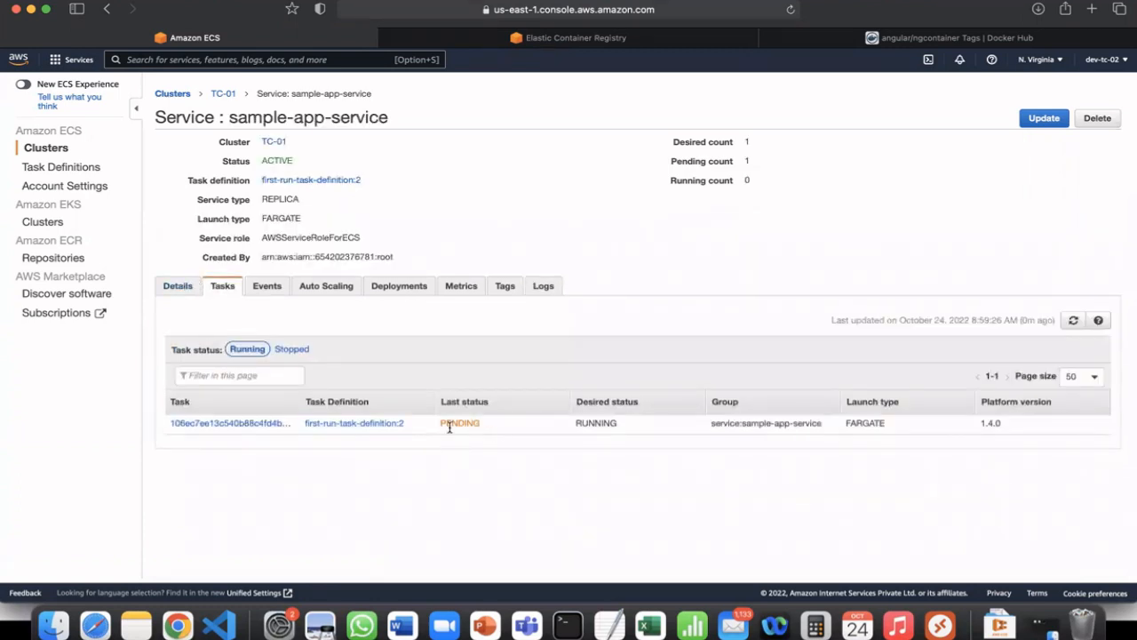
left_click_drag(450, 428, 428, 426)
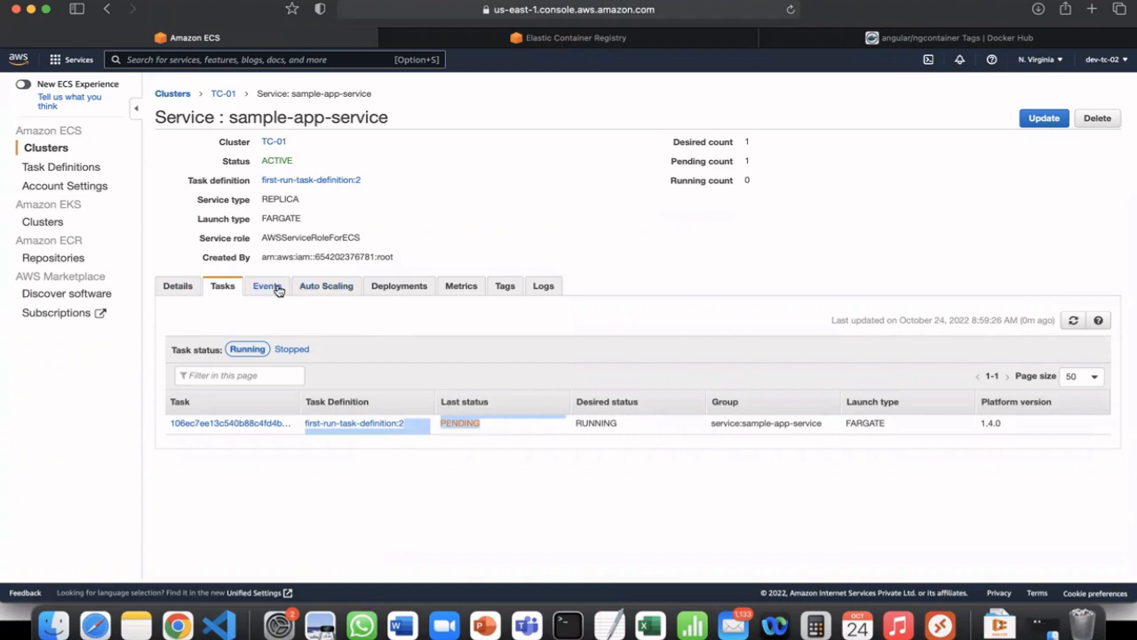
left_click_drag(262, 217, 293, 217)
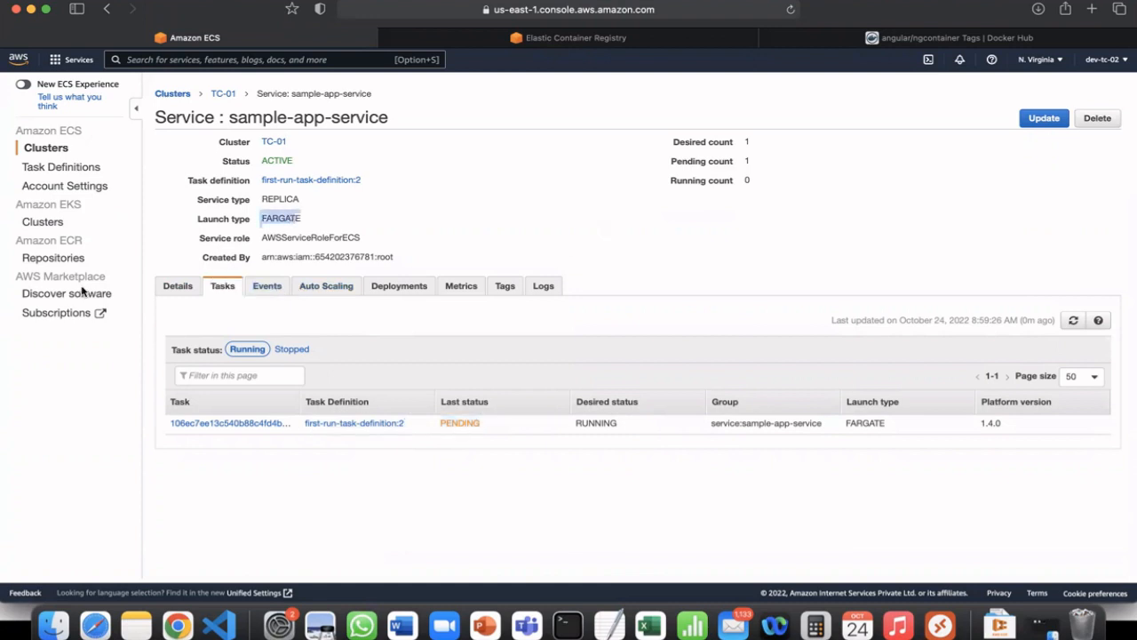
left_click(176, 288)
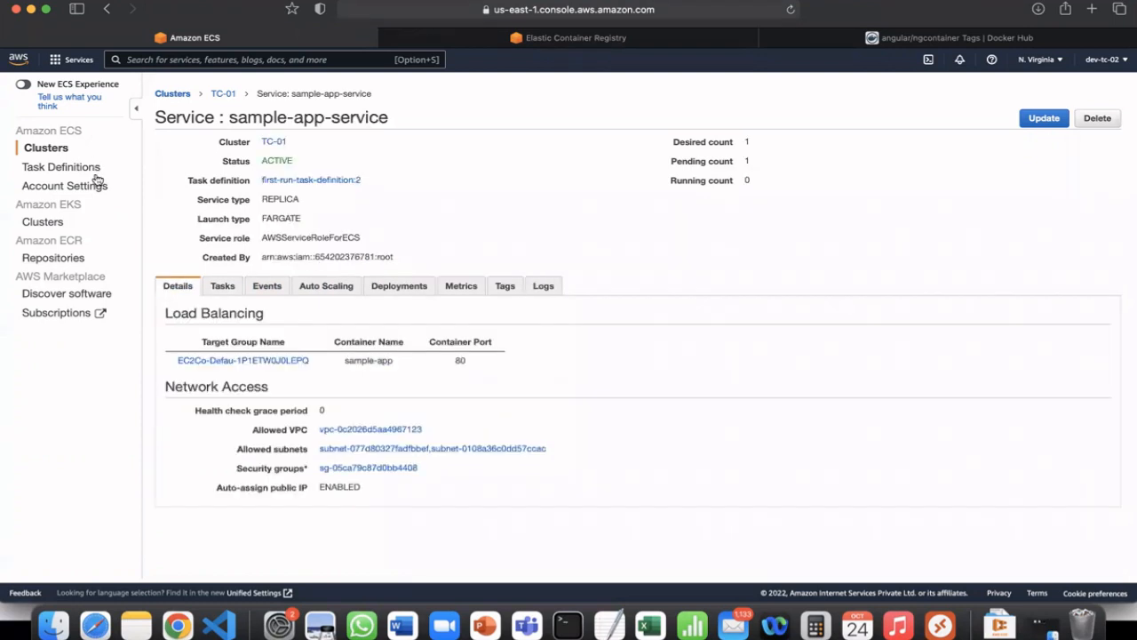
Open the TC-01 cluster's task and look over its details, network settings and container.
left_click(42, 151)
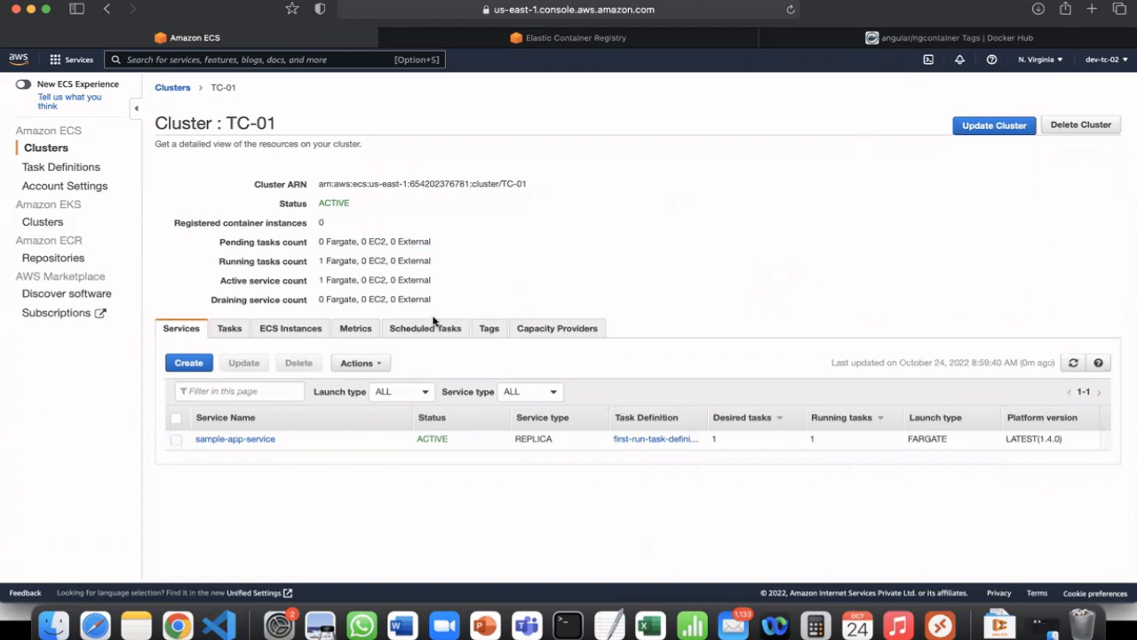
left_click(229, 328)
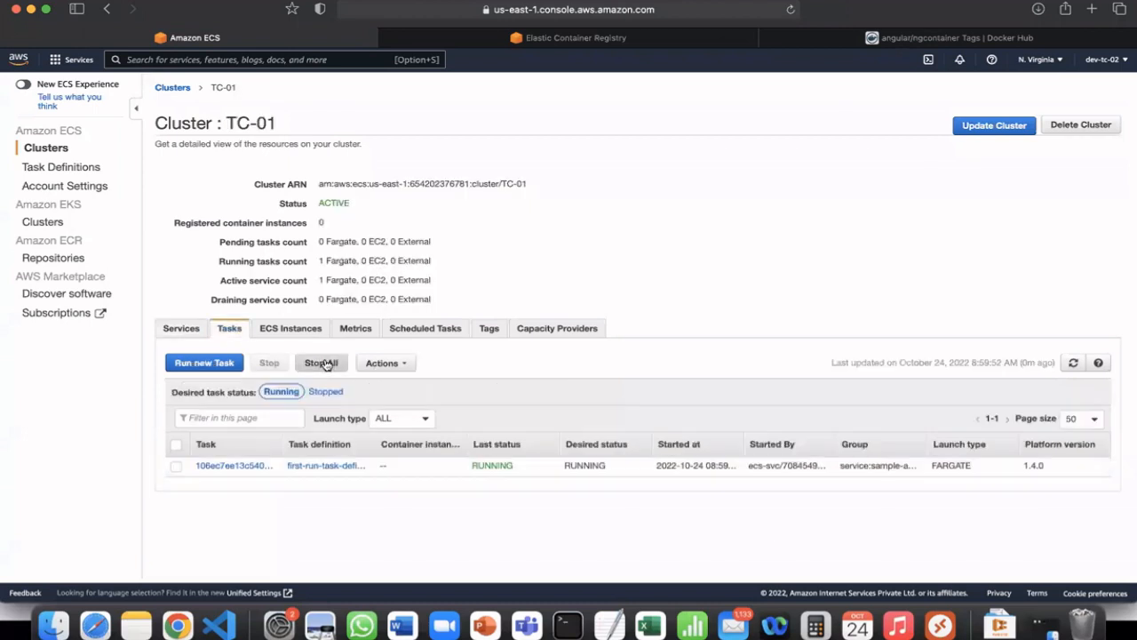
left_click(247, 469)
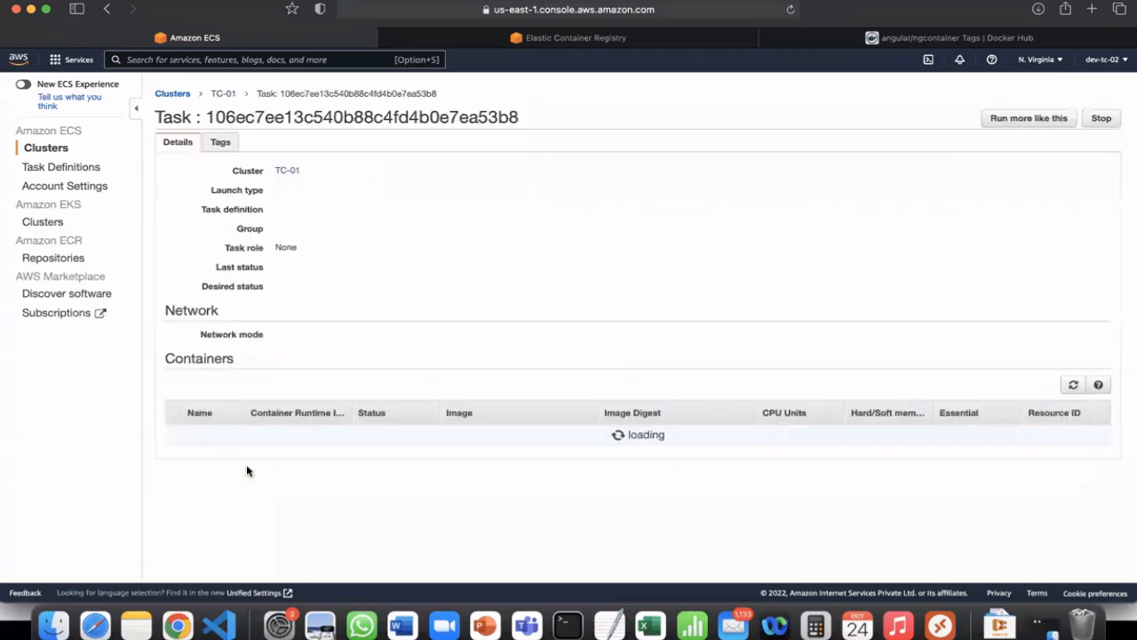
scroll(309, 449, "down", 1)
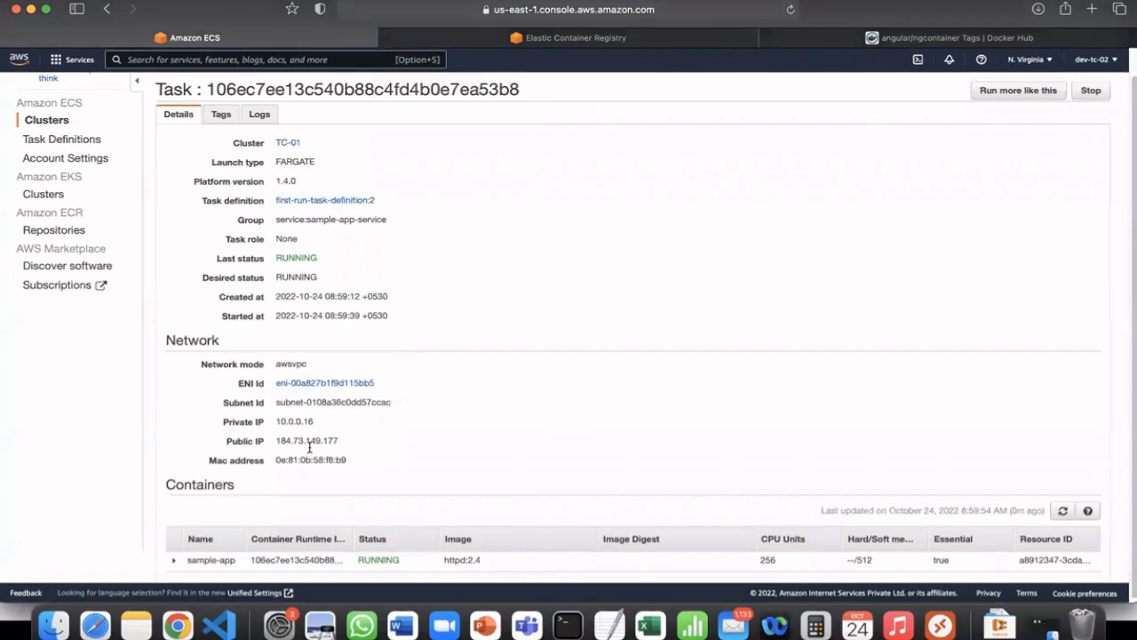
scroll(309, 444, "up", 1)
Return to the cluster list and reopen the running task of cluster TC-01.
left_click(51, 147)
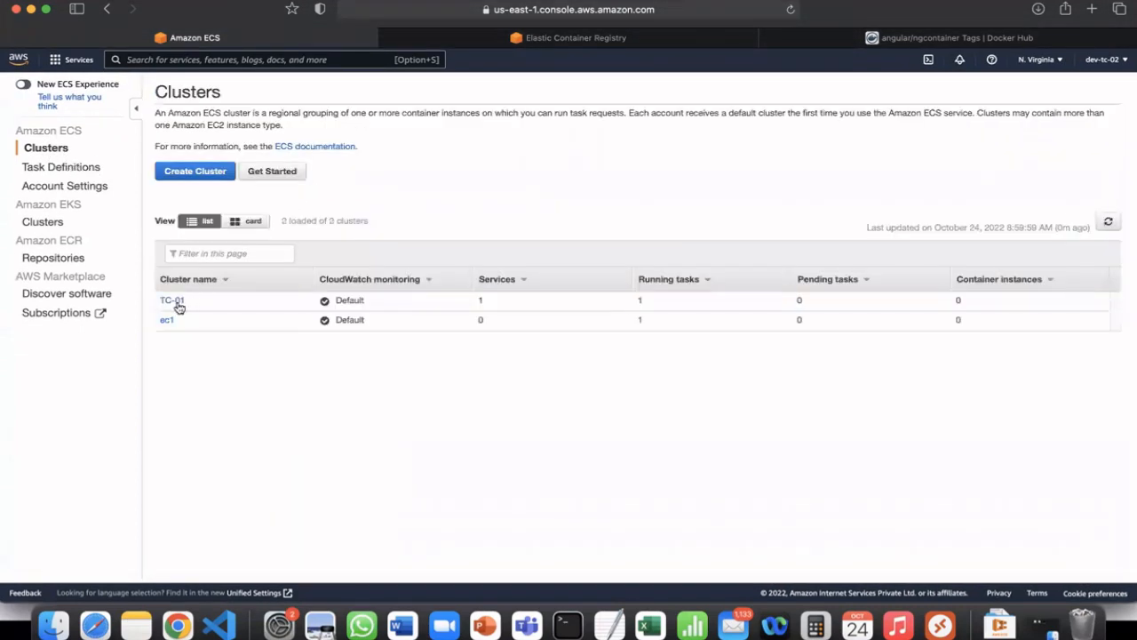
left_click(173, 300)
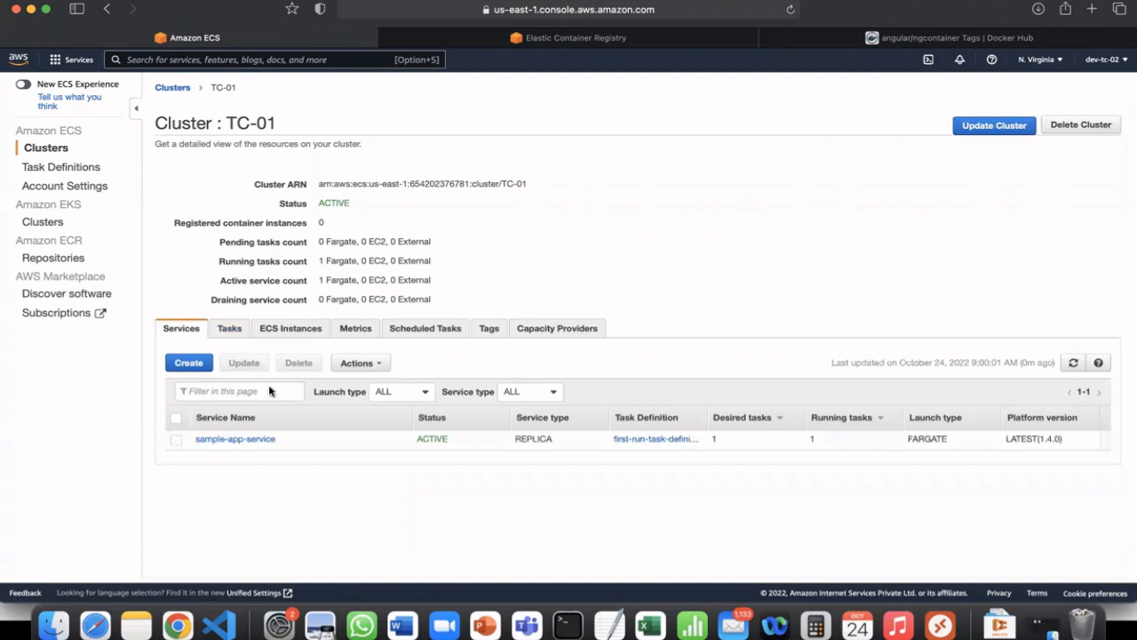
left_click(231, 329)
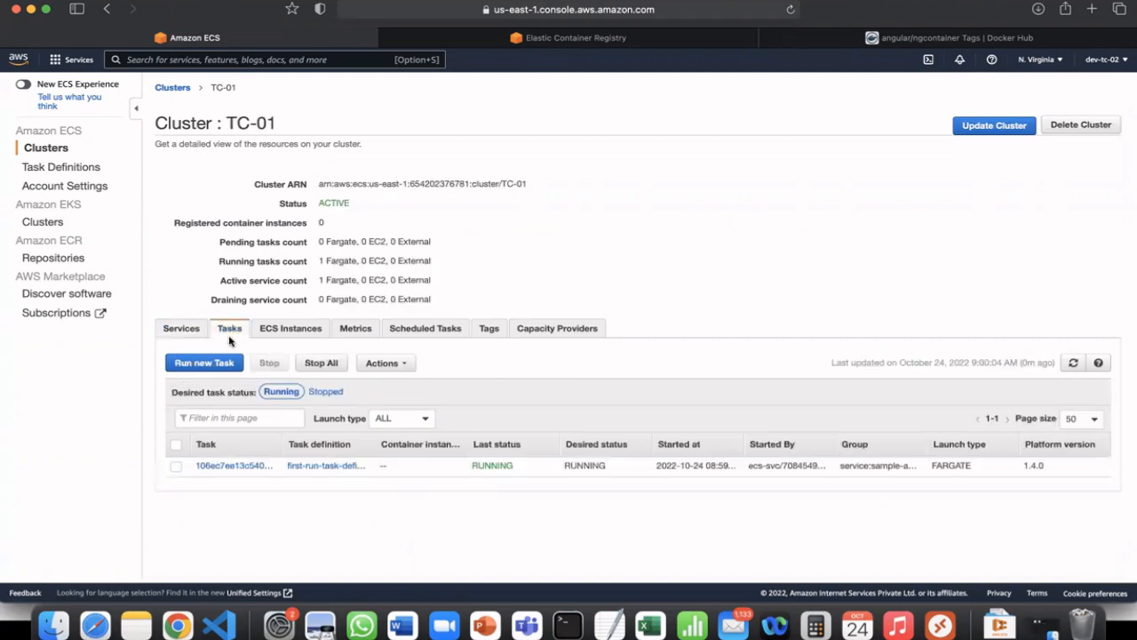
left_click(234, 465)
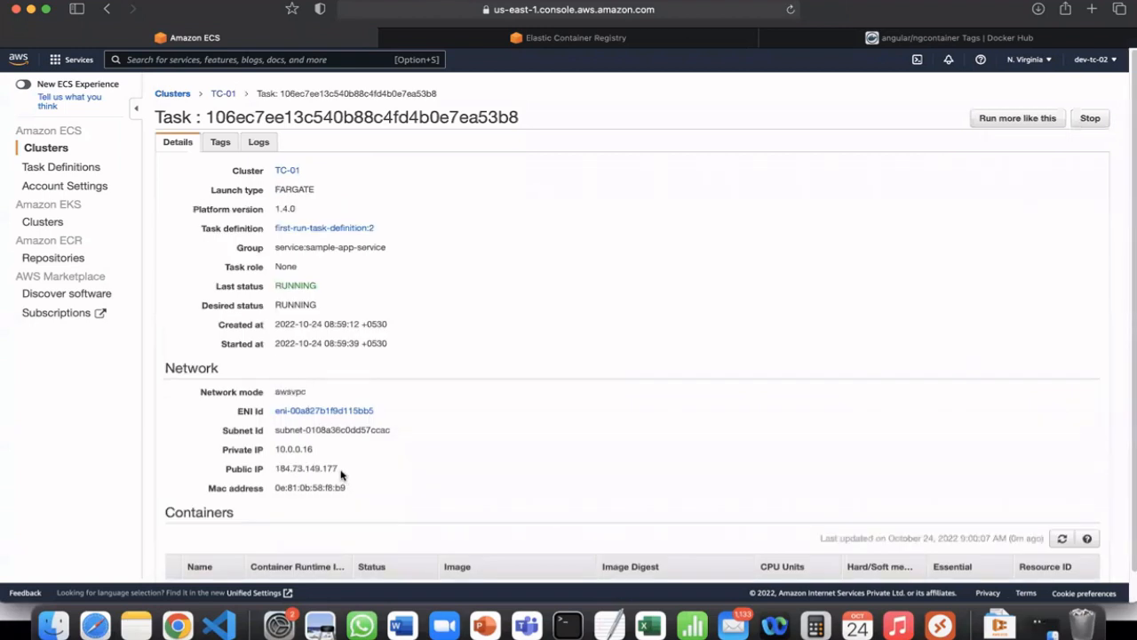
Copy the task's public IP address and load it in a new browser tab.
left_click_drag(341, 468, 273, 468)
key("super+c")
left_click(1092, 9)
key("super+v")
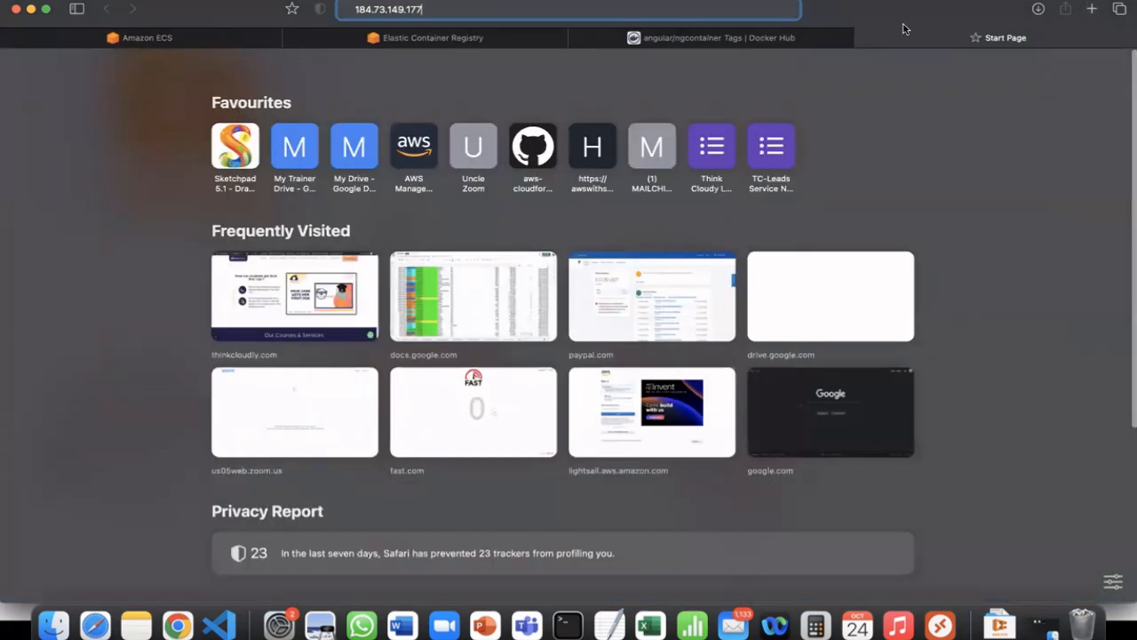
key("Return")
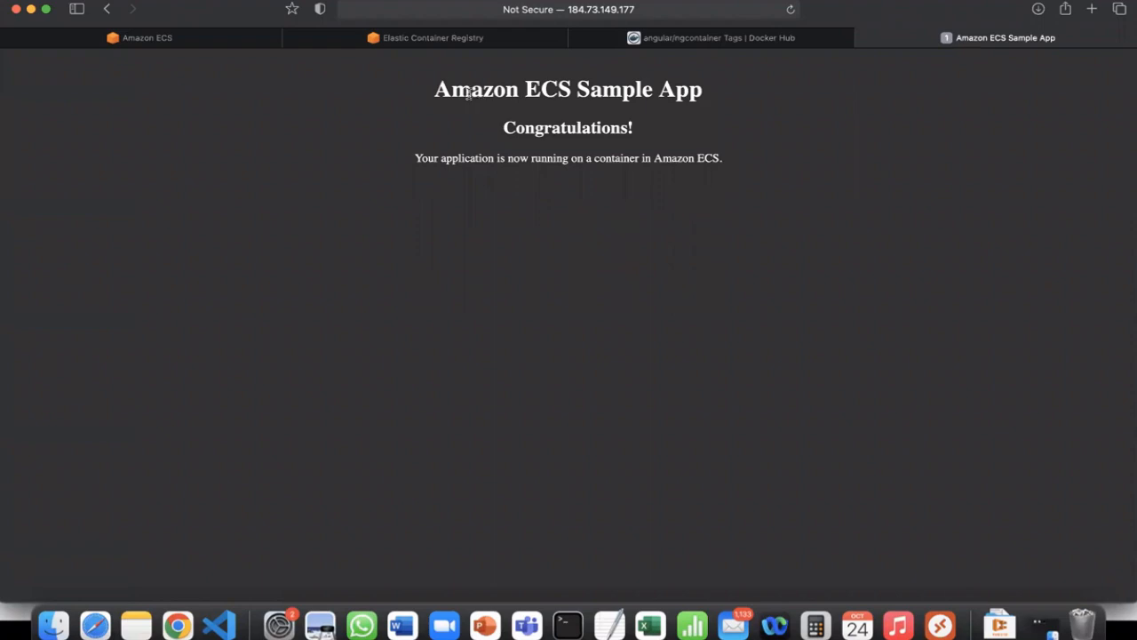
Read the Amazon ECS Sample App page, glance at the thinkcloudly image repository, and return to the task's details.
left_click_drag(470, 90, 707, 180)
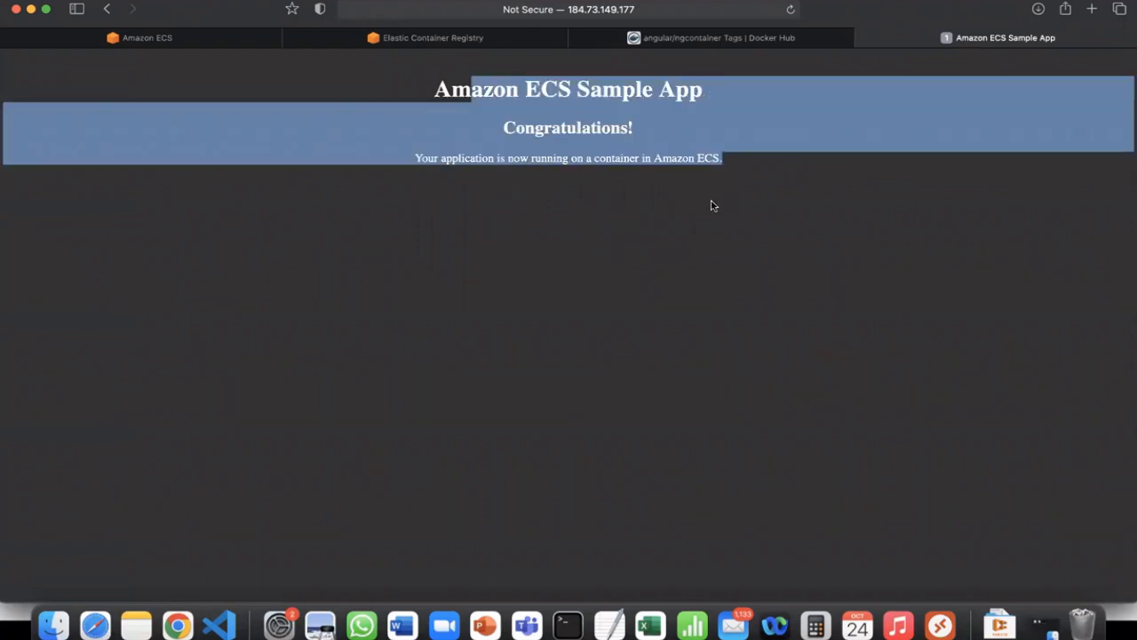
left_click(594, 187)
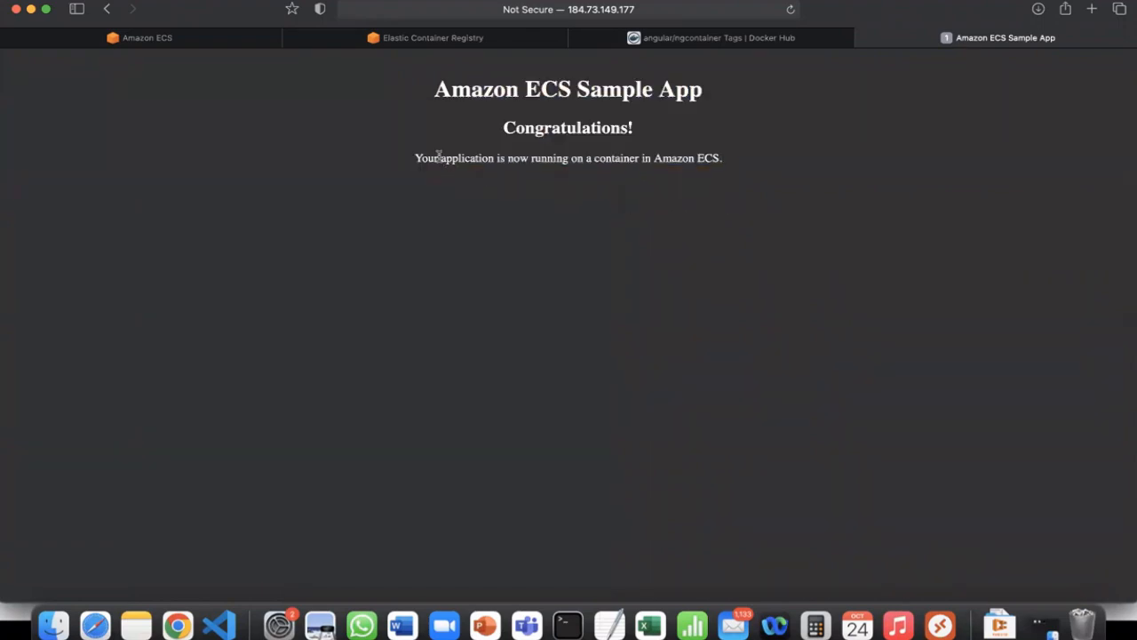
left_click_drag(439, 157, 625, 159)
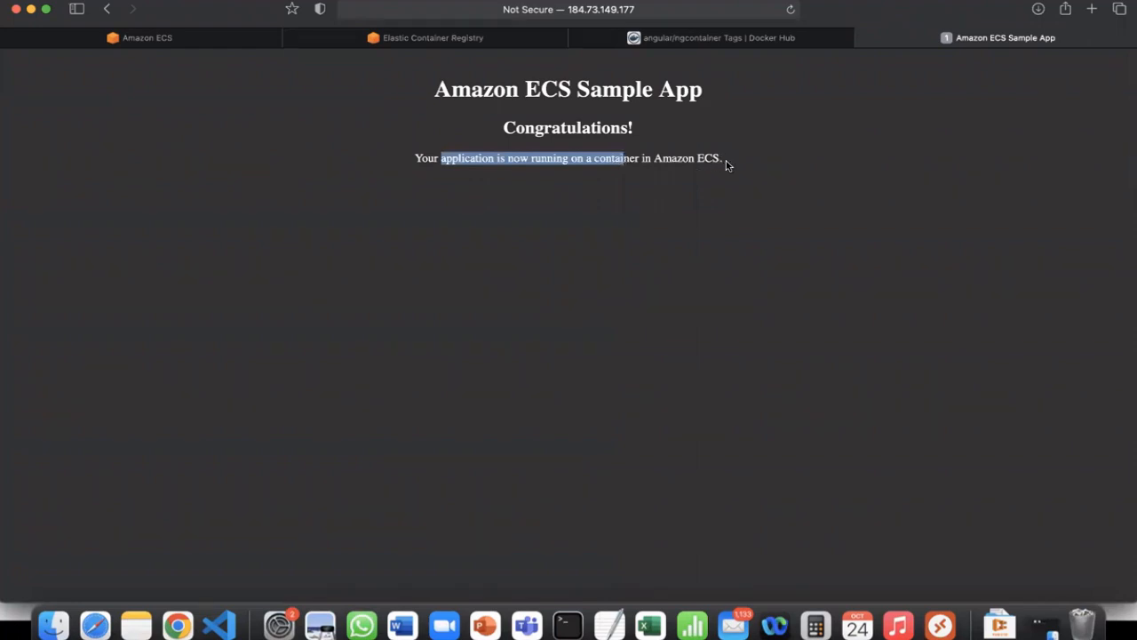
left_click_drag(727, 166, 435, 77)
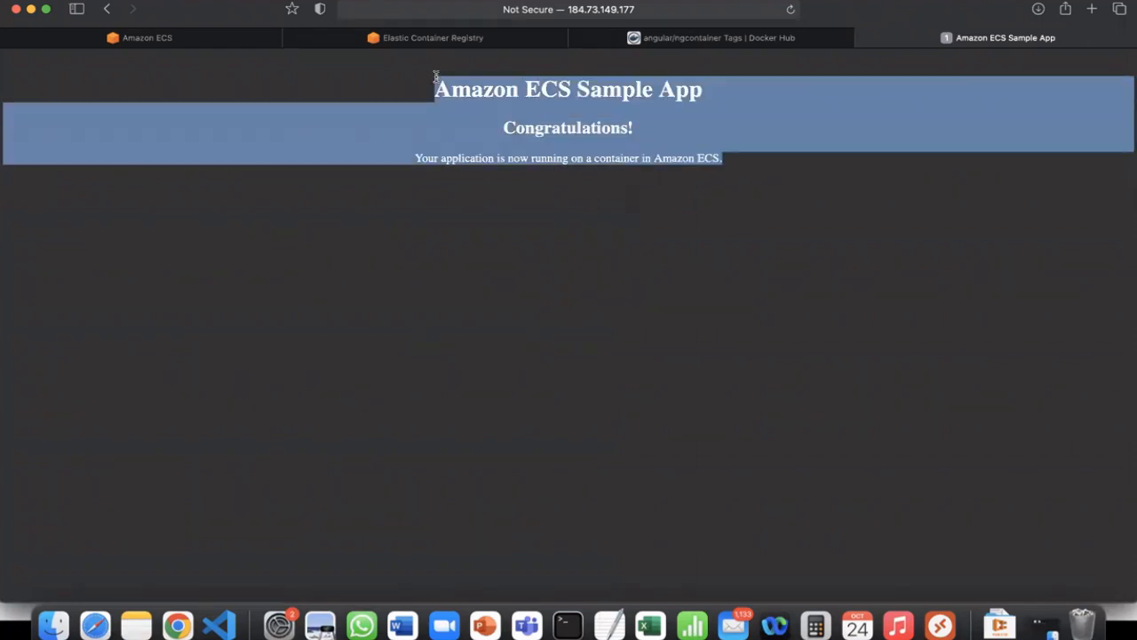
left_click(399, 39)
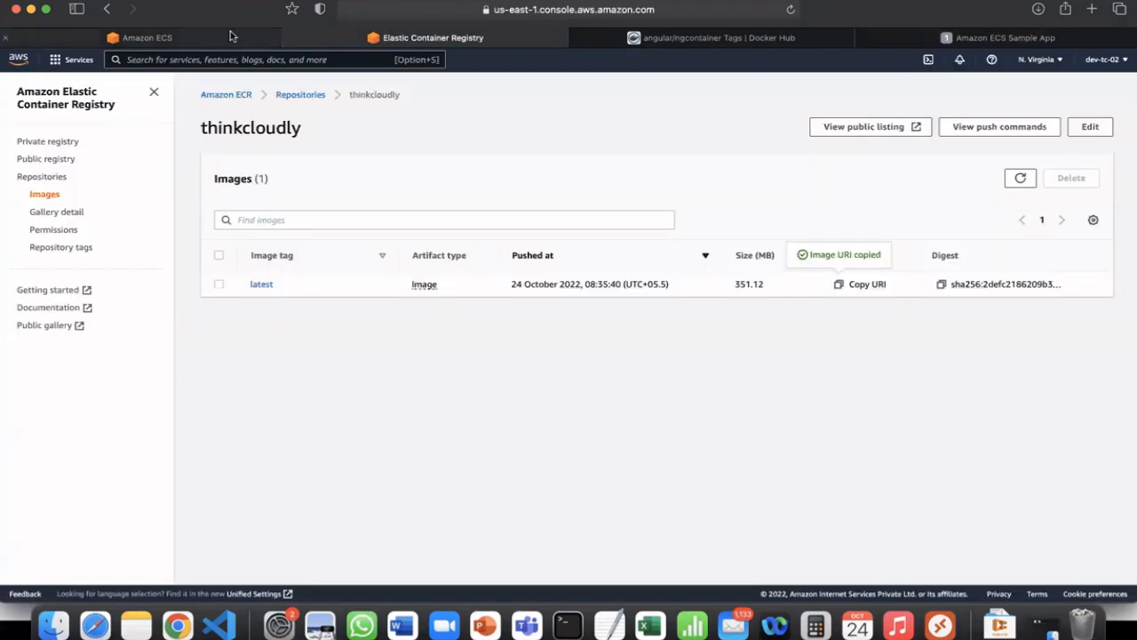
left_click(196, 42)
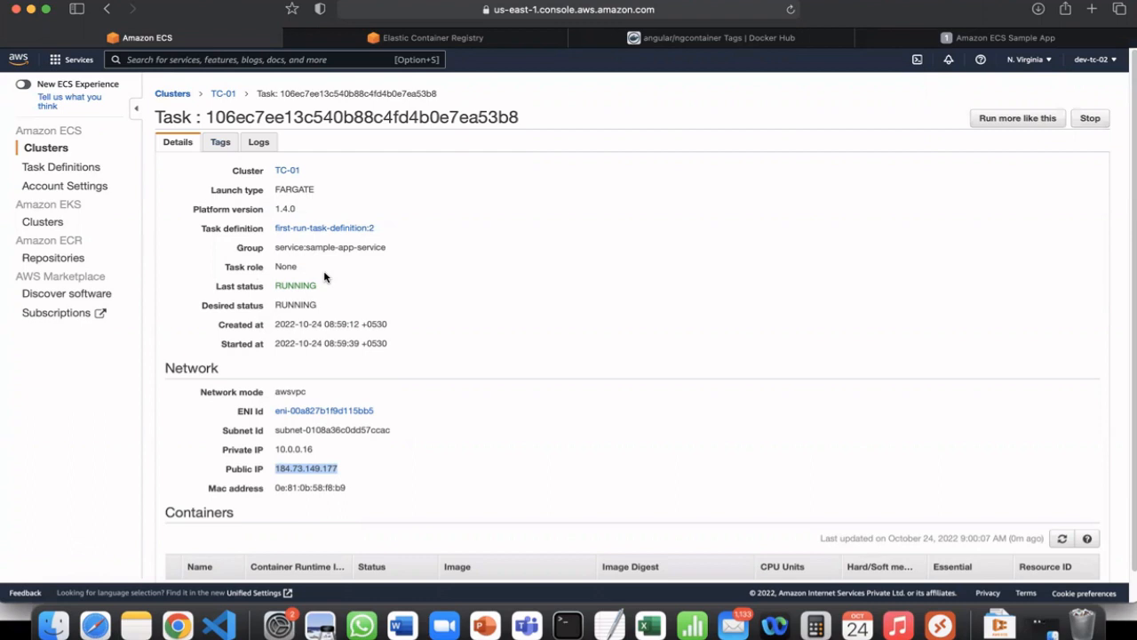
scroll(325, 277, "down", 1)
Find the EC2 service, open its load balancers, and view the description of the application load balancer created for ECS.
left_click(268, 59)
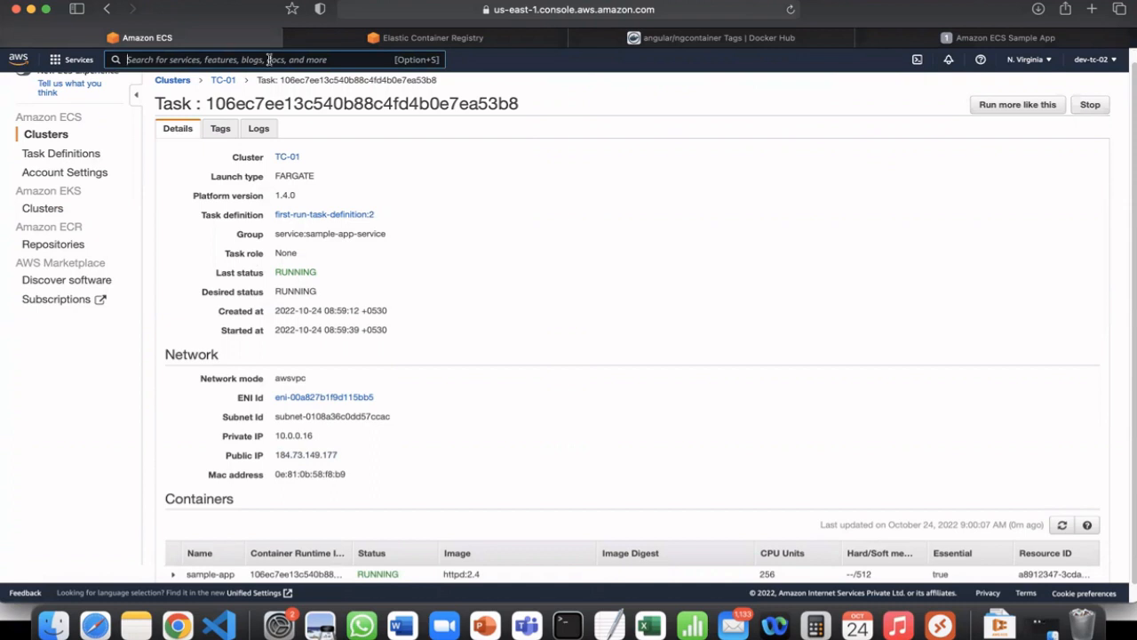
type("EC2")
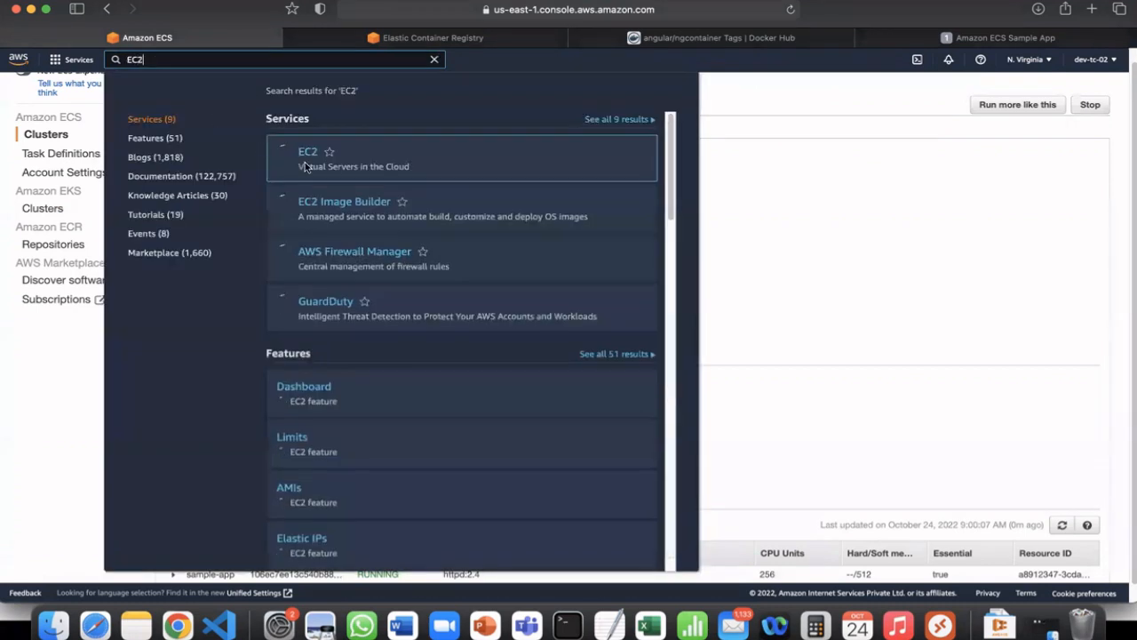
left_click(308, 153)
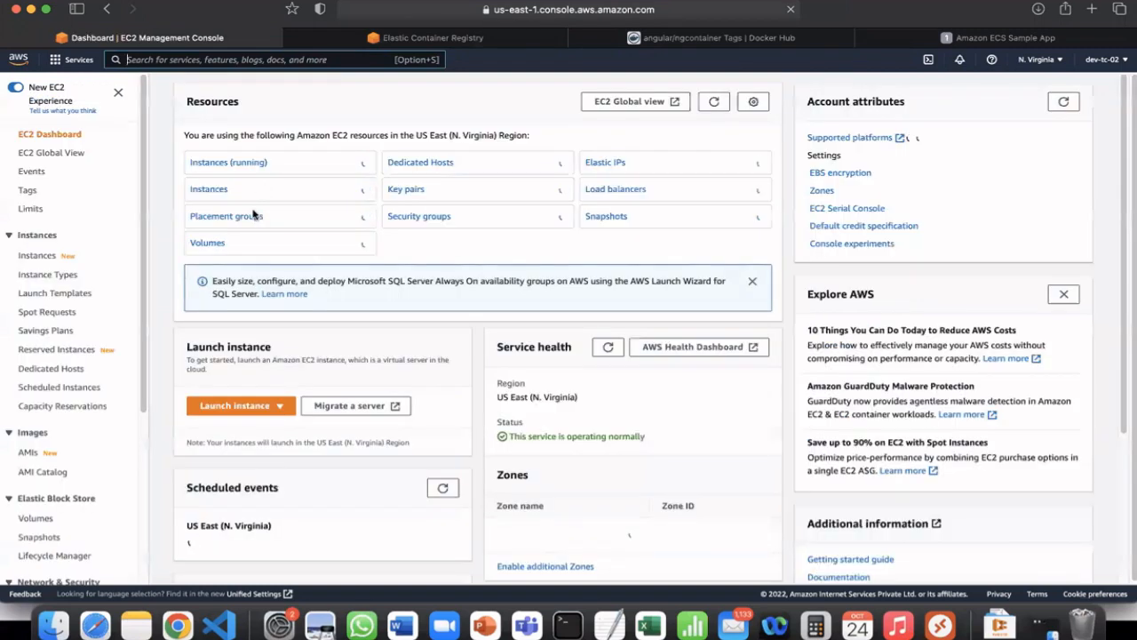
scroll(57, 416, "down", 5)
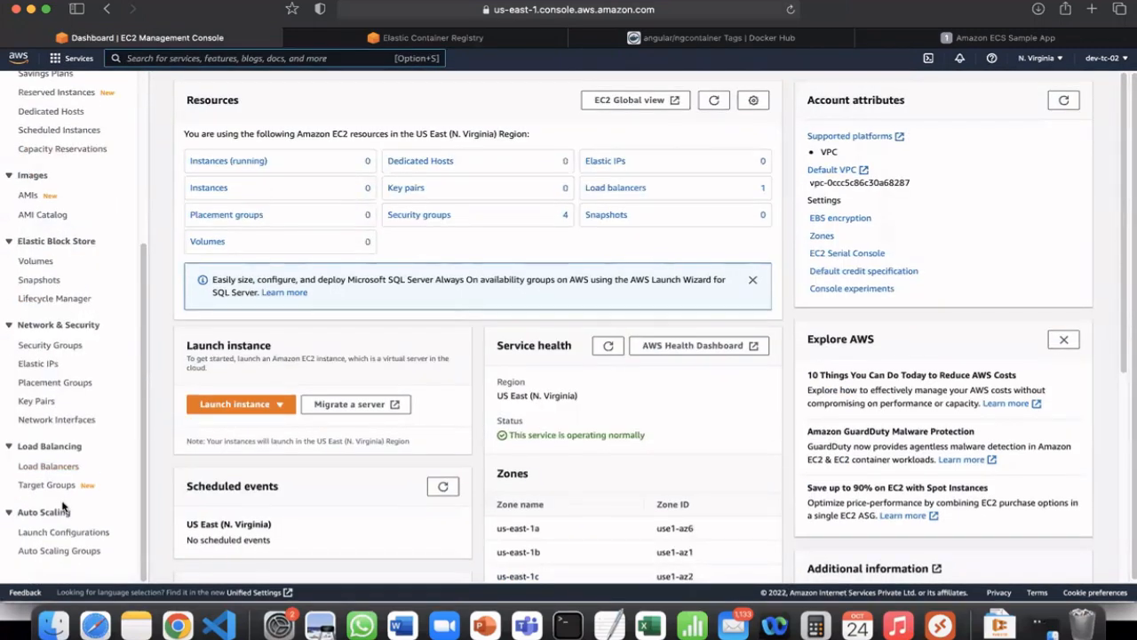
left_click(49, 468)
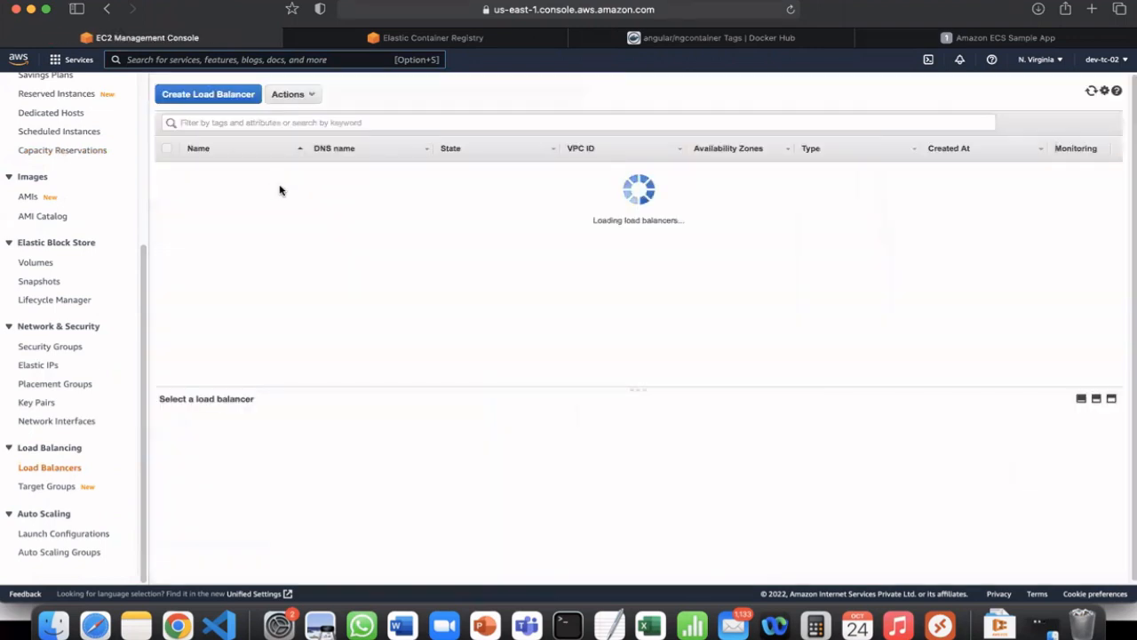
left_click_drag(197, 173, 414, 171)
scroll(397, 417, "down", 1)
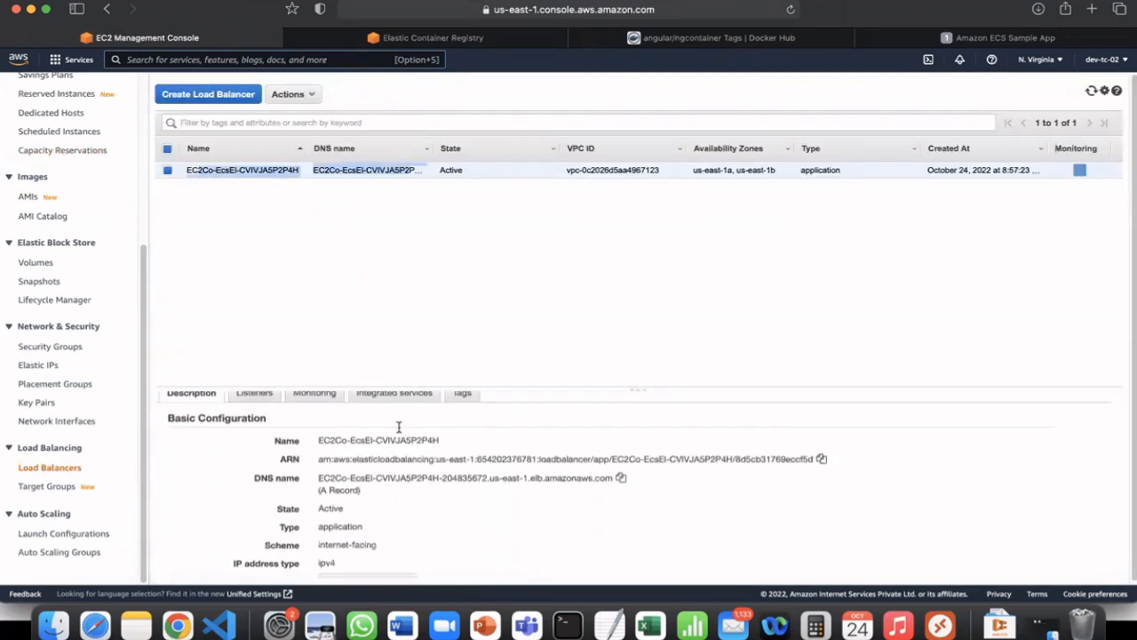
Copy the application load balancer's DNS name and load it in a new browser tab.
left_click(621, 480)
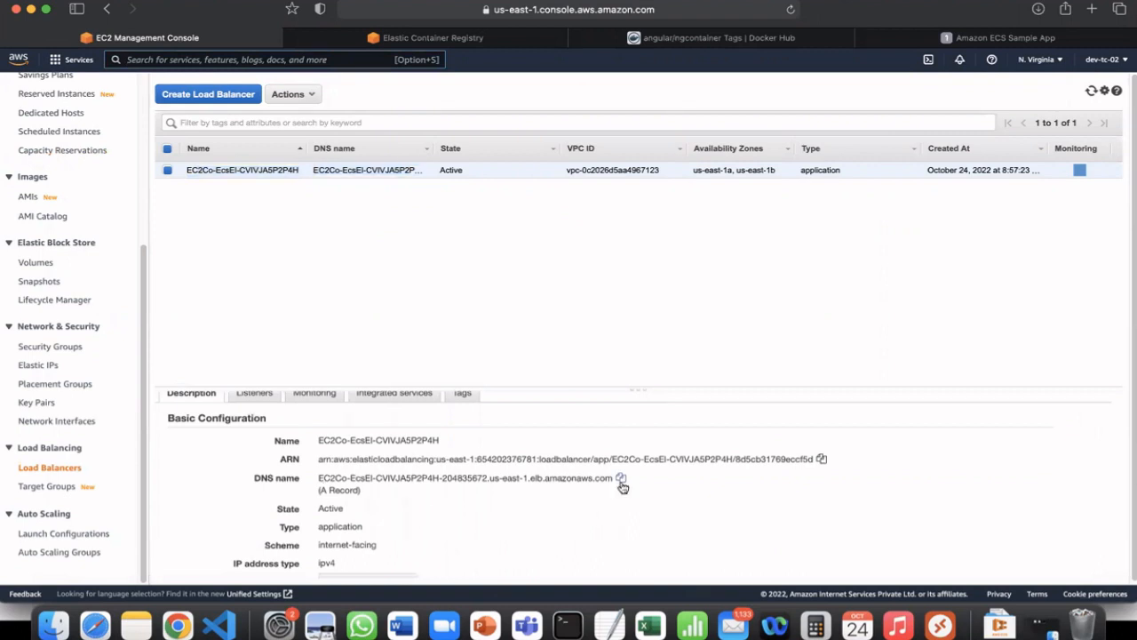
left_click(1092, 9)
key("super+v")
key("Return")
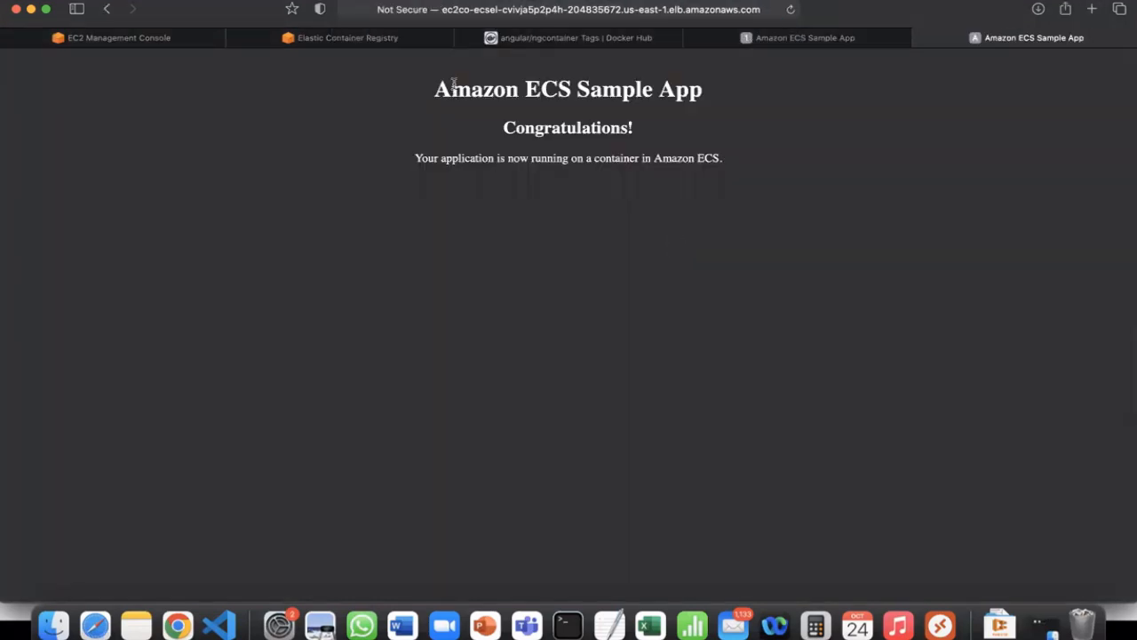
Read the sample app page served through the load balancer and compare it with the page at the task's public IP.
key("super+a")
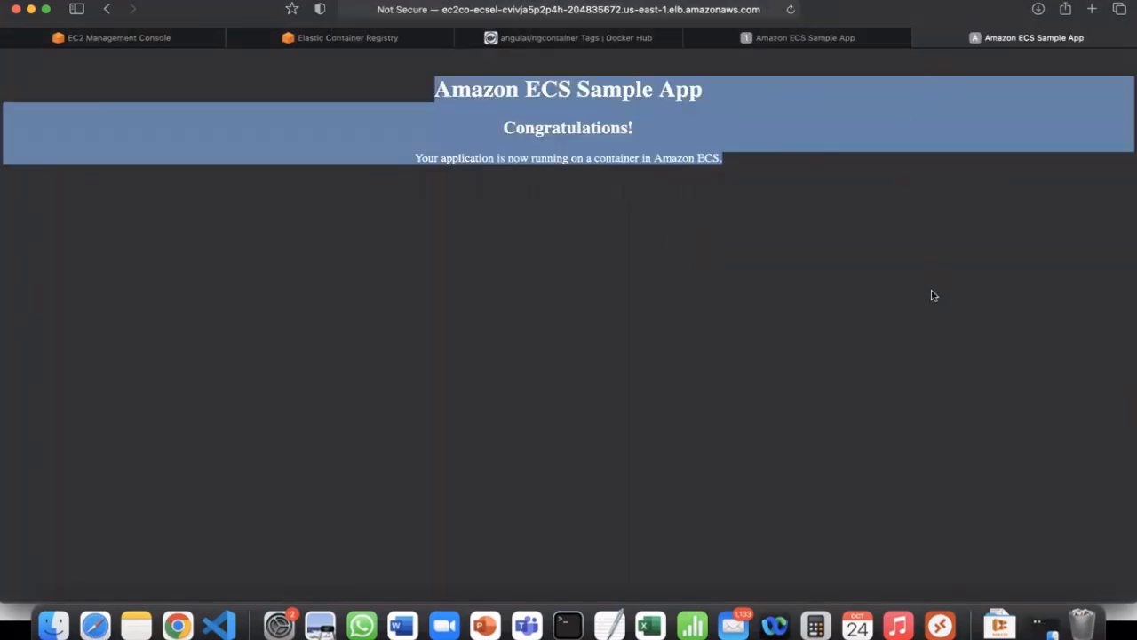
left_click(832, 113)
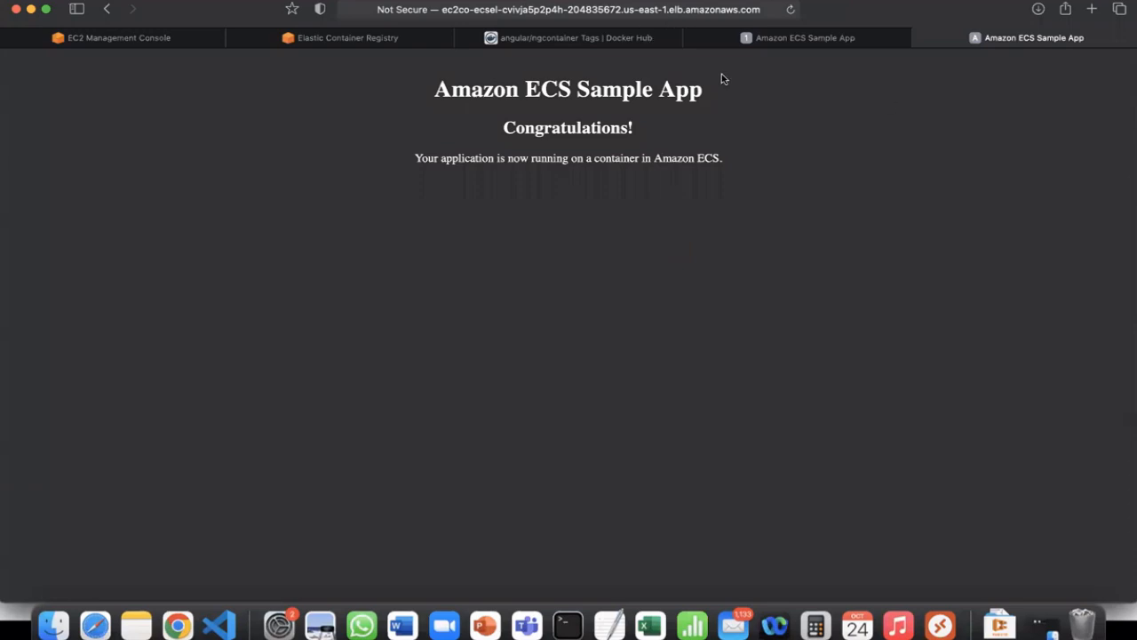
left_click(880, 41)
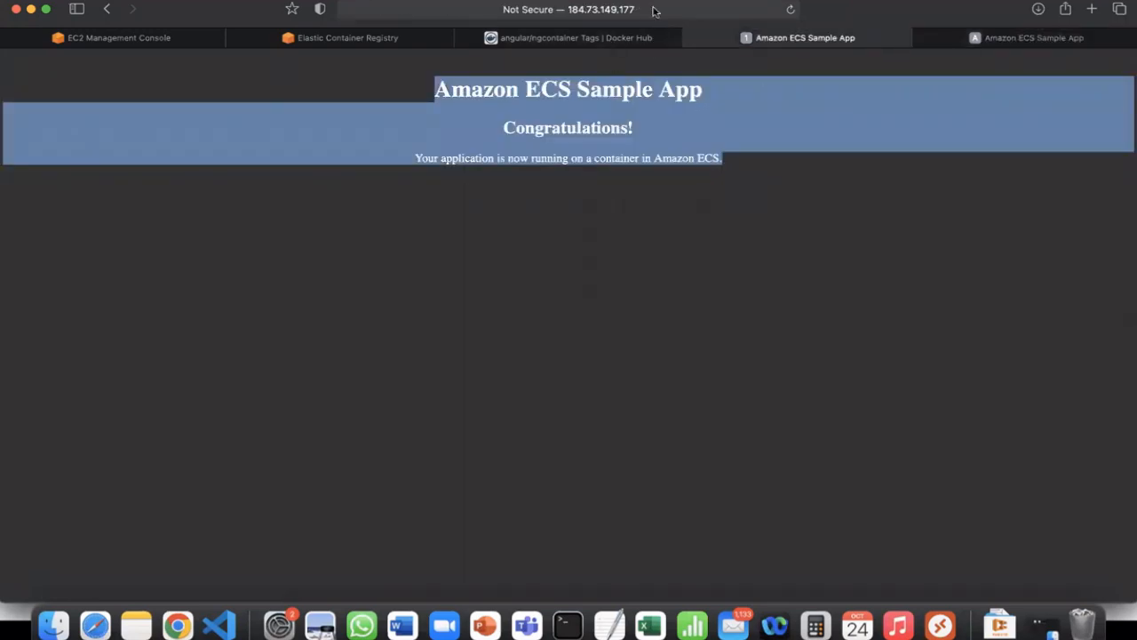
Return to the AWS console, find Elastic Container Service, and open cluster TC-01.
left_click(149, 41)
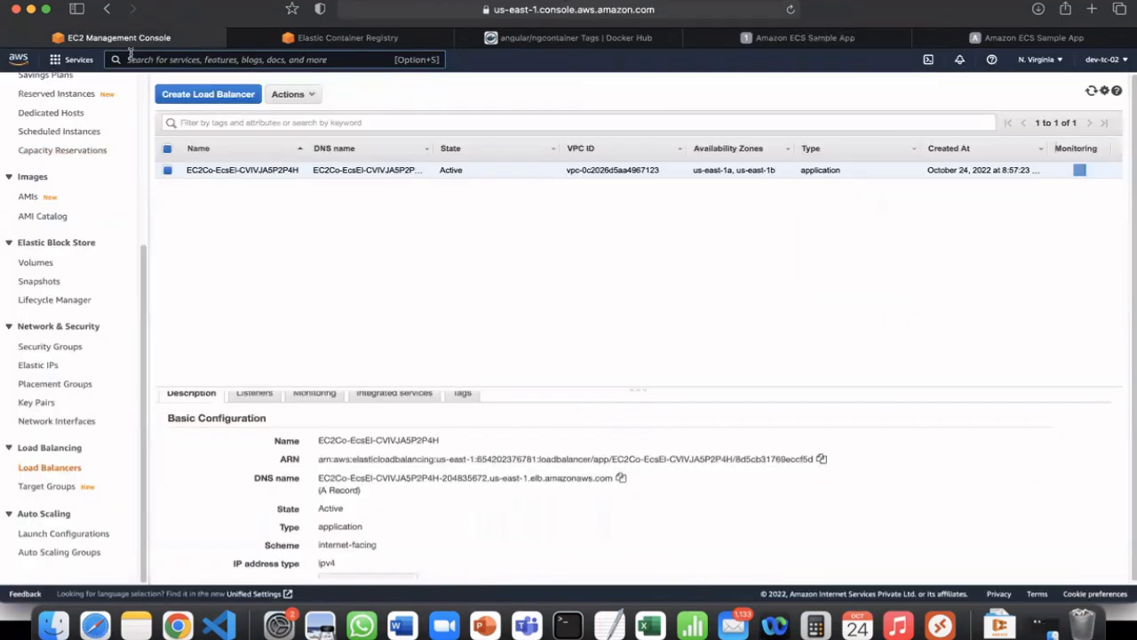
type("EC")
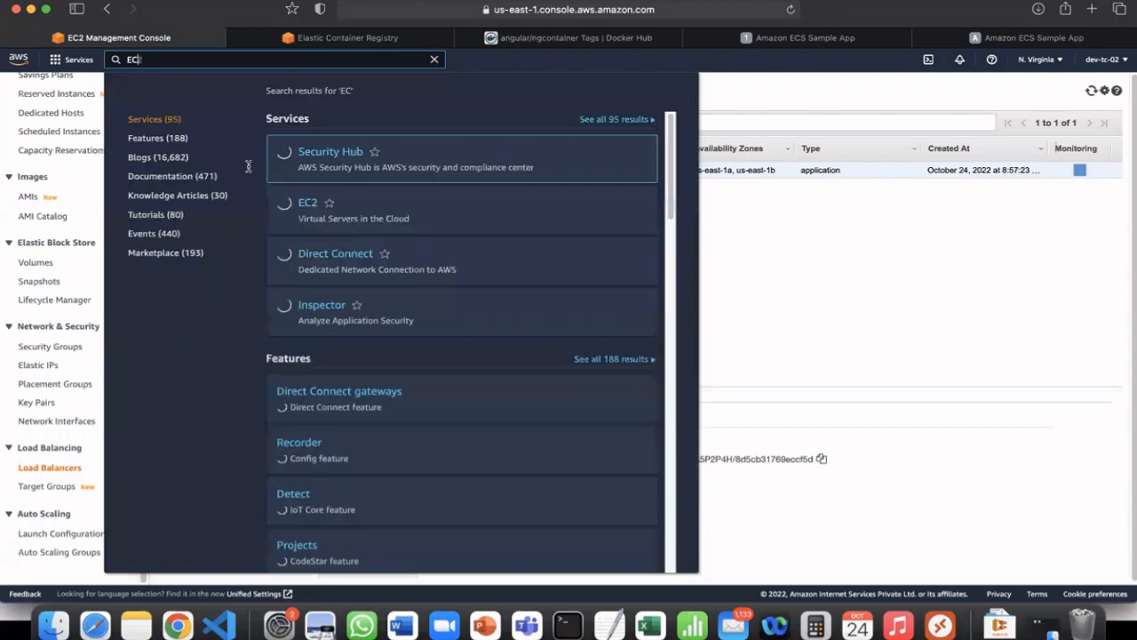
type("S")
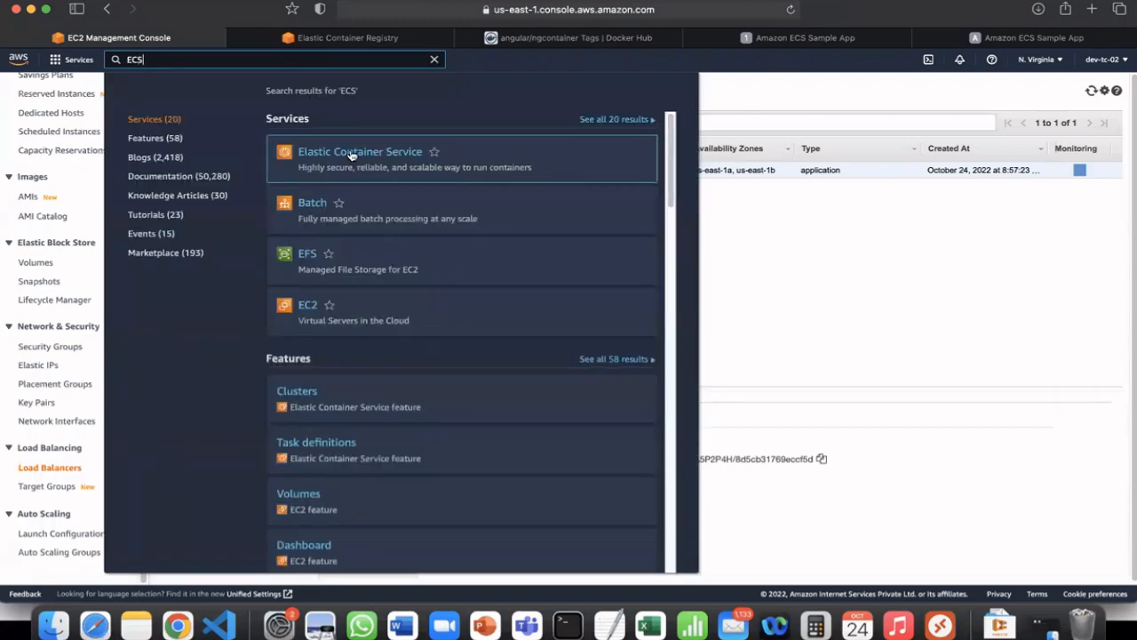
left_click(353, 153)
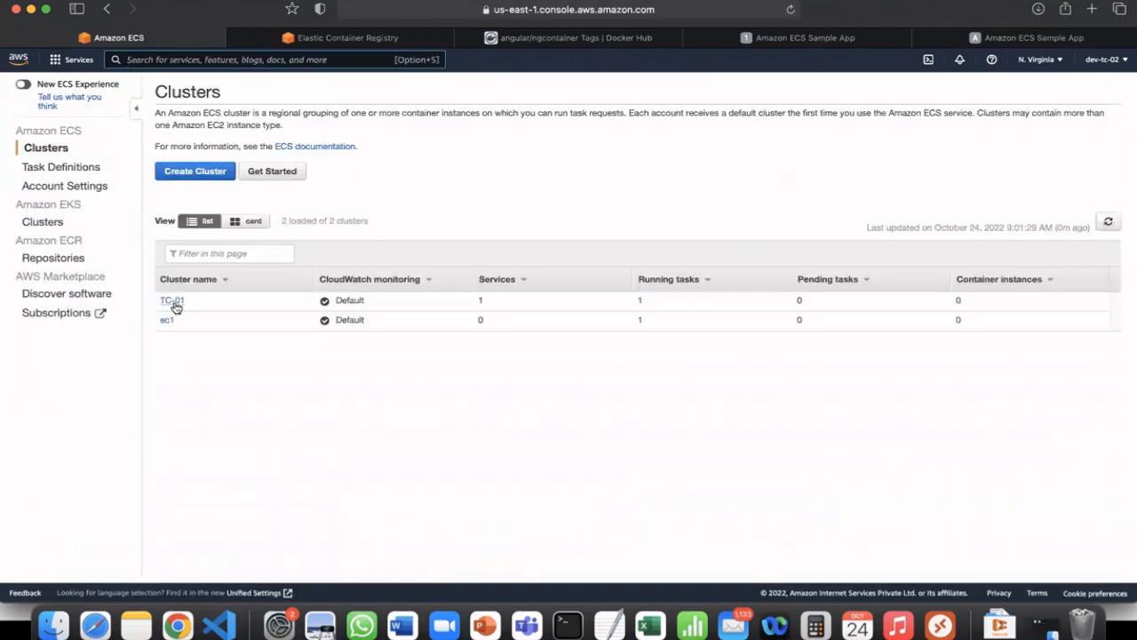
left_click(174, 302)
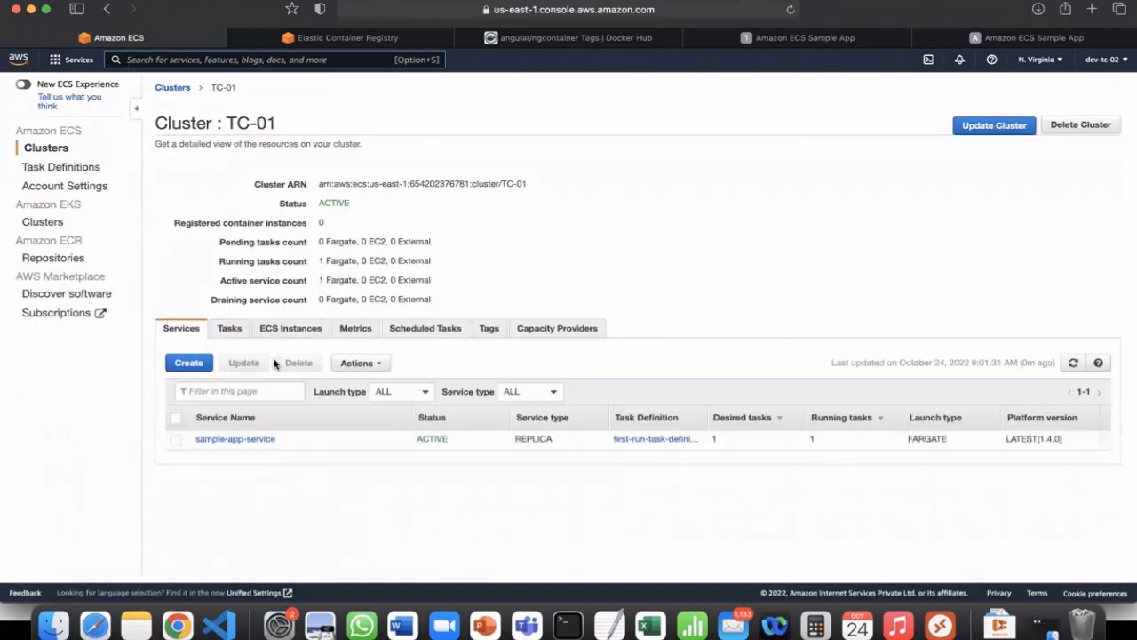
Check the ECS instances and running tasks of cluster TC-01, and review the running task's network and container details.
double_click(284, 331)
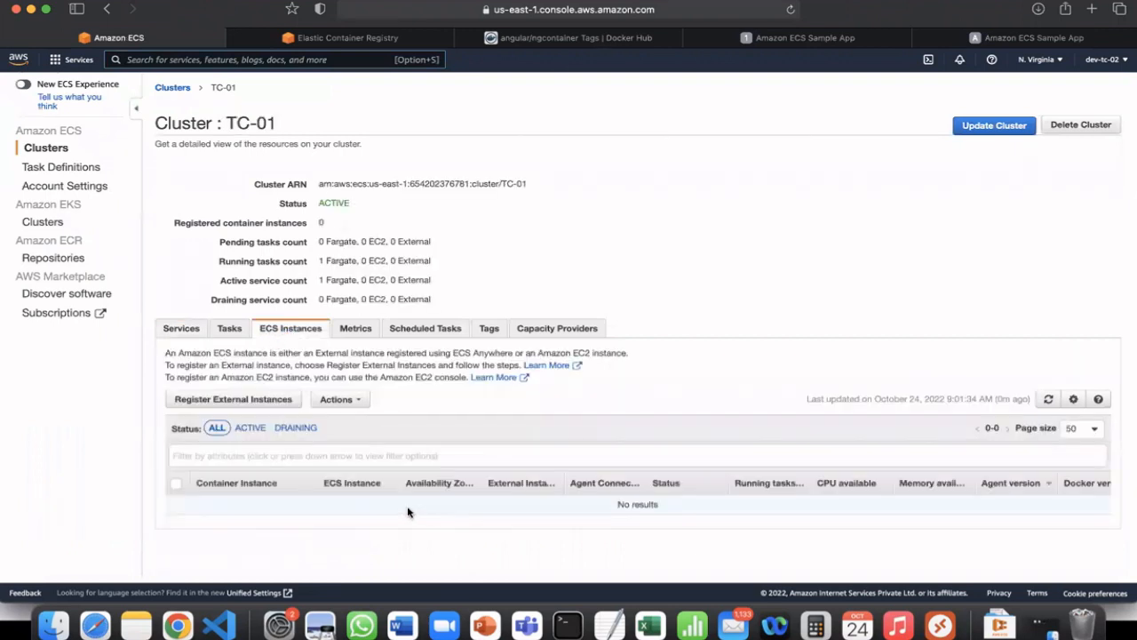
double_click(328, 244)
left_click(229, 336)
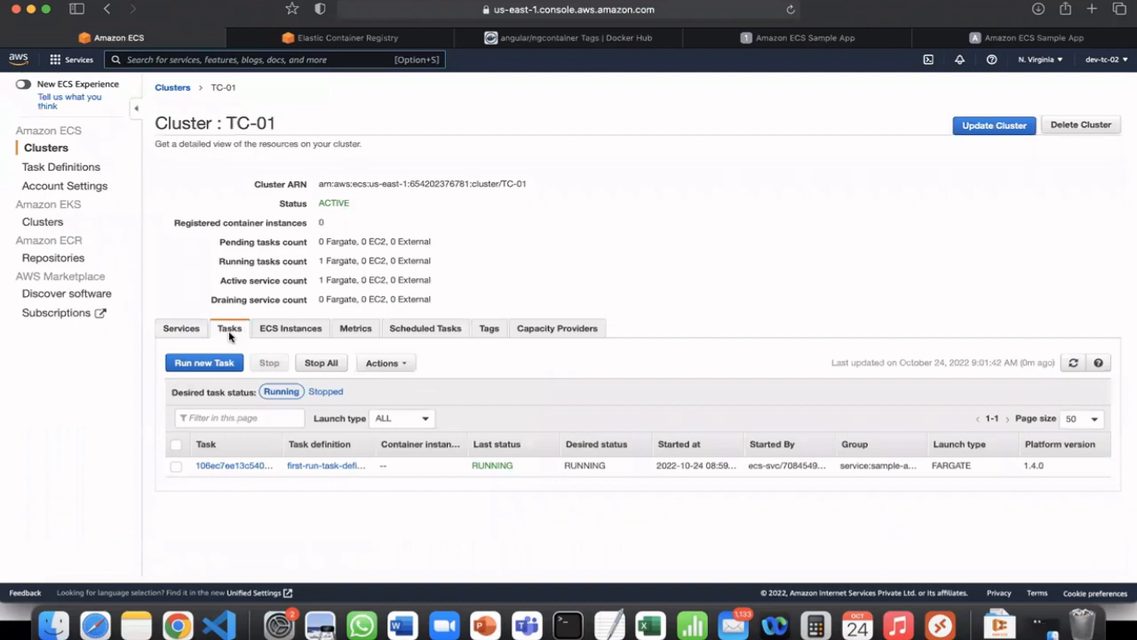
left_click(248, 466)
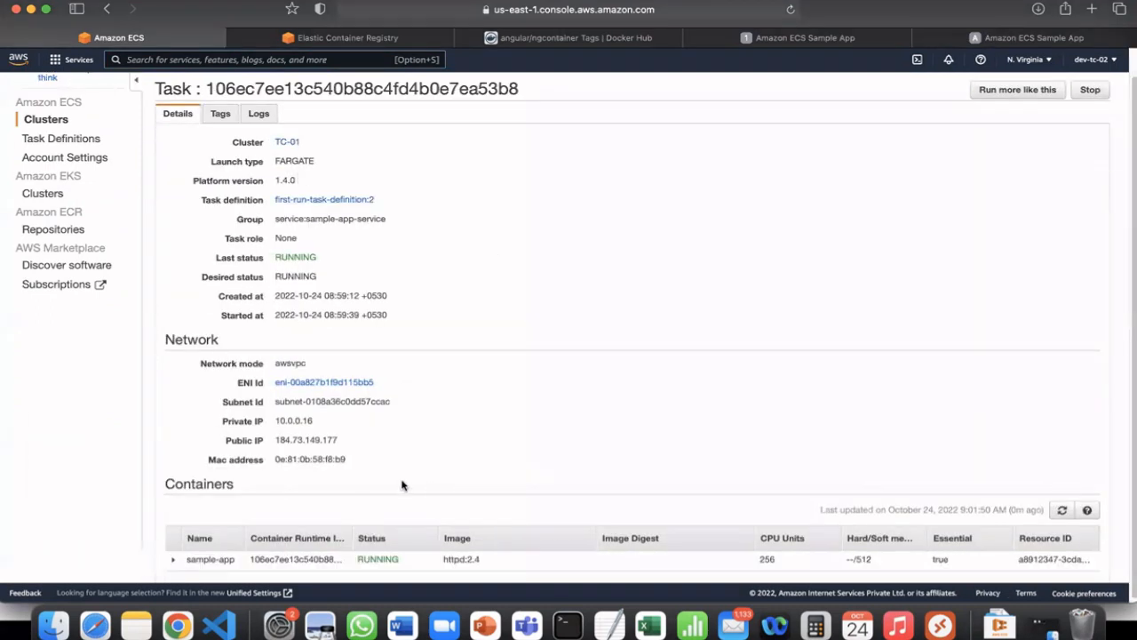
scroll(402, 485, "down", 1)
scroll(401, 483, "up", 1)
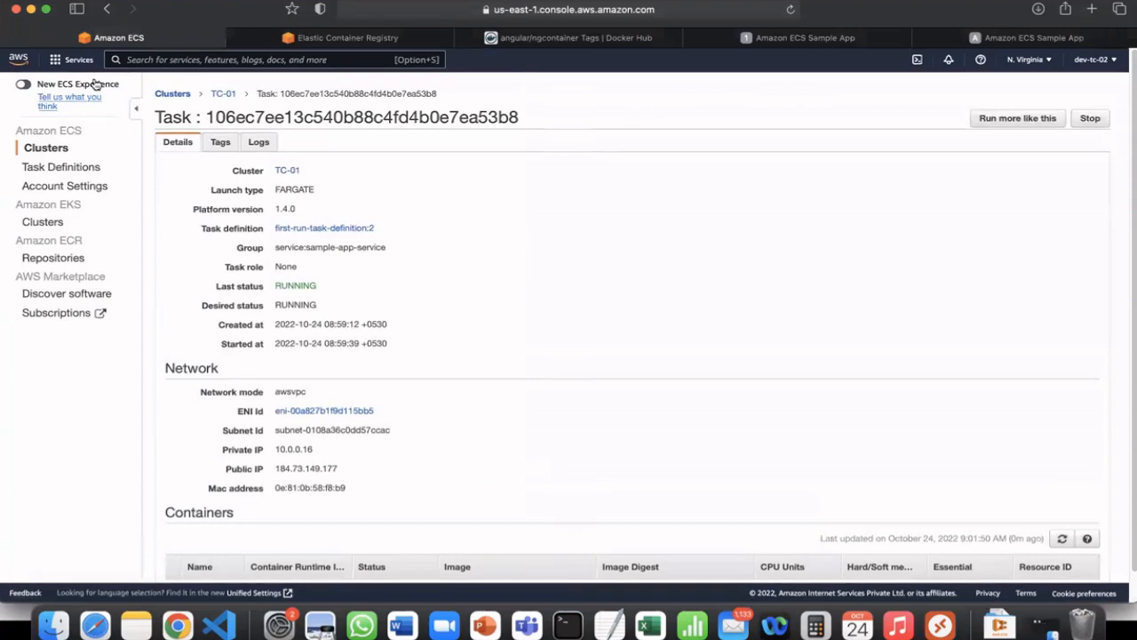
Return to the cluster list, review the Fargate getting-started wizard's container and task definitions, and cancel the wizard.
left_click(50, 153)
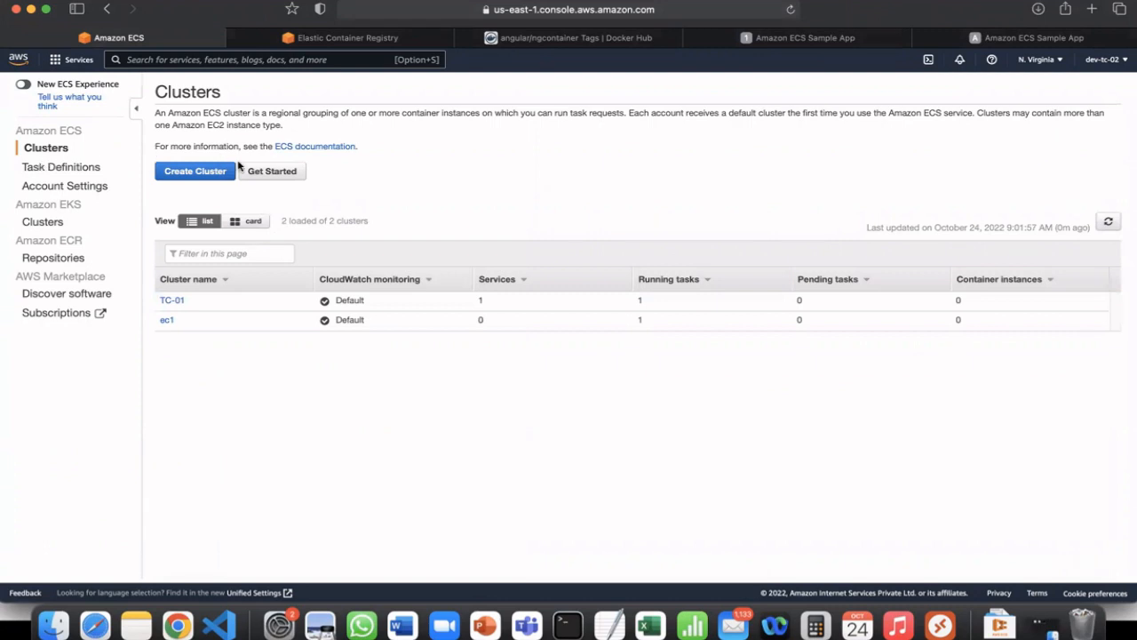
left_click(268, 173)
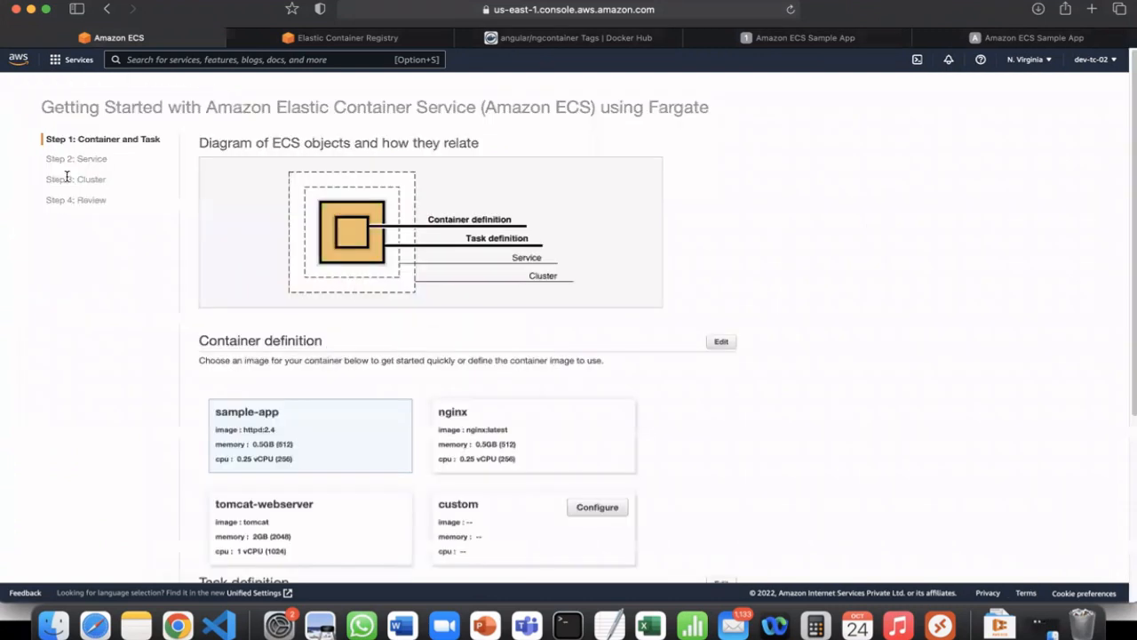
scroll(424, 368, "down", 5)
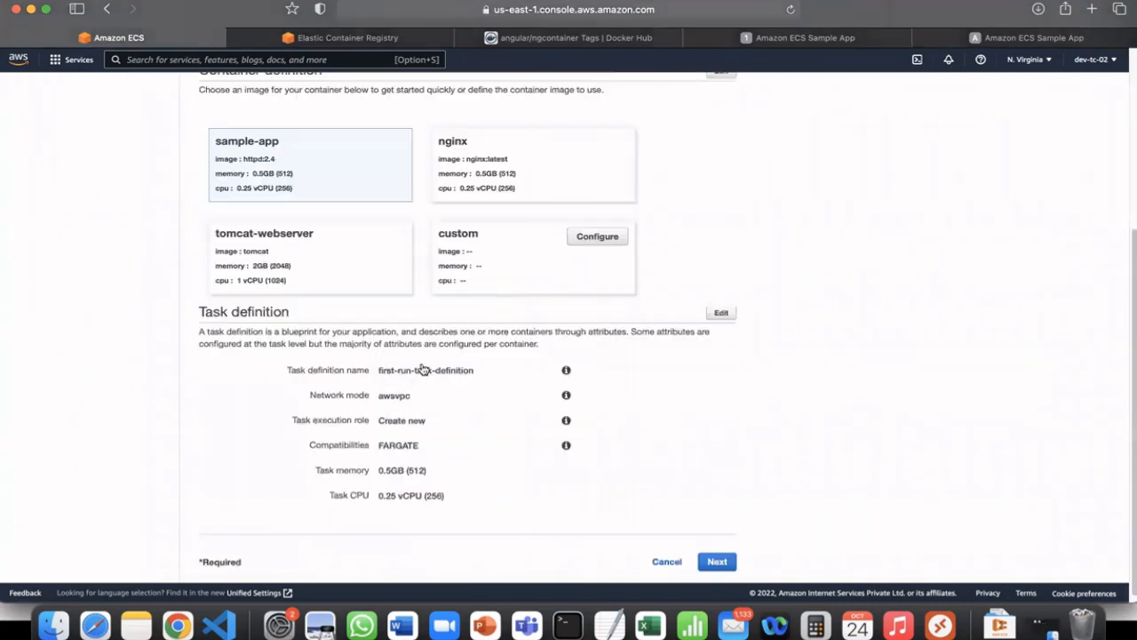
left_click(662, 558)
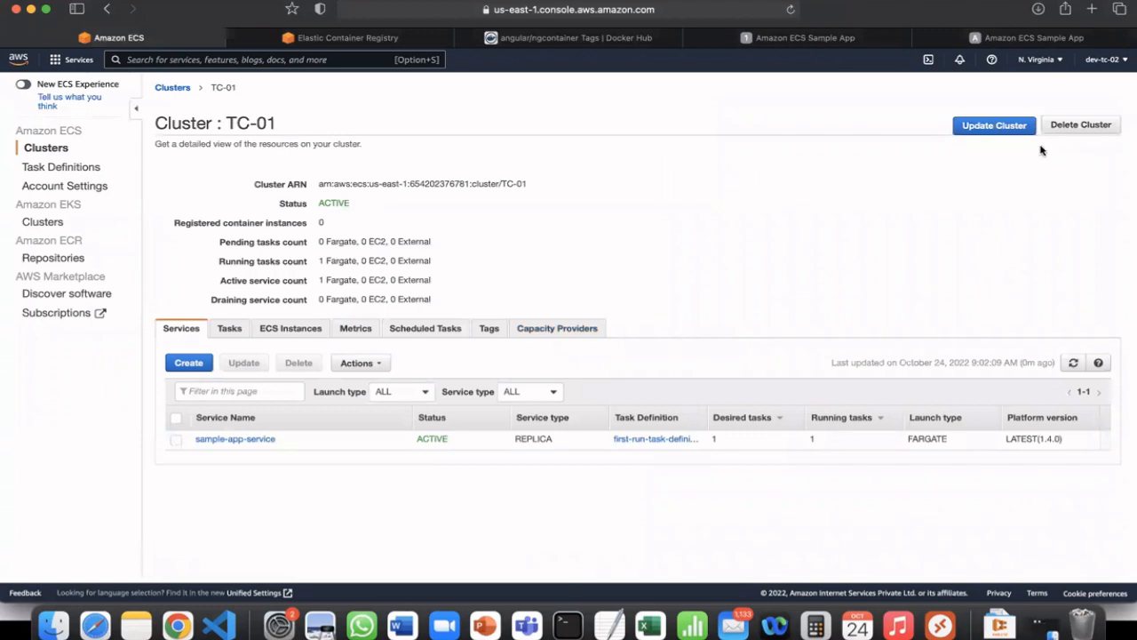
Delete cluster TC-01 with all its ECS resources, confirming with the phrase "delete me".
left_click(1062, 131)
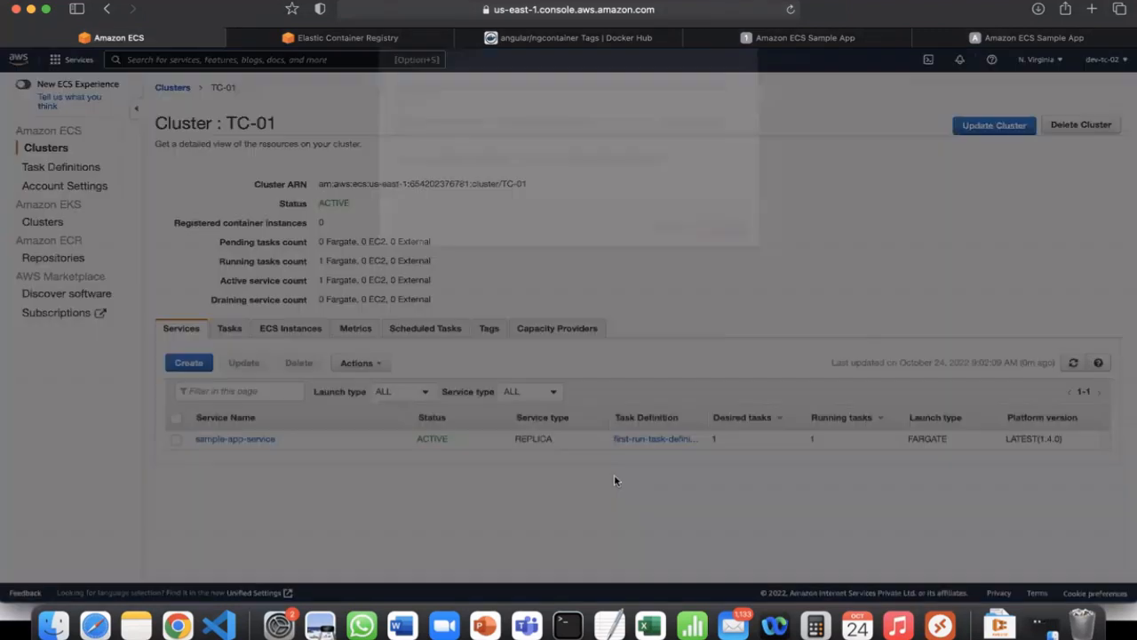
left_click(514, 253)
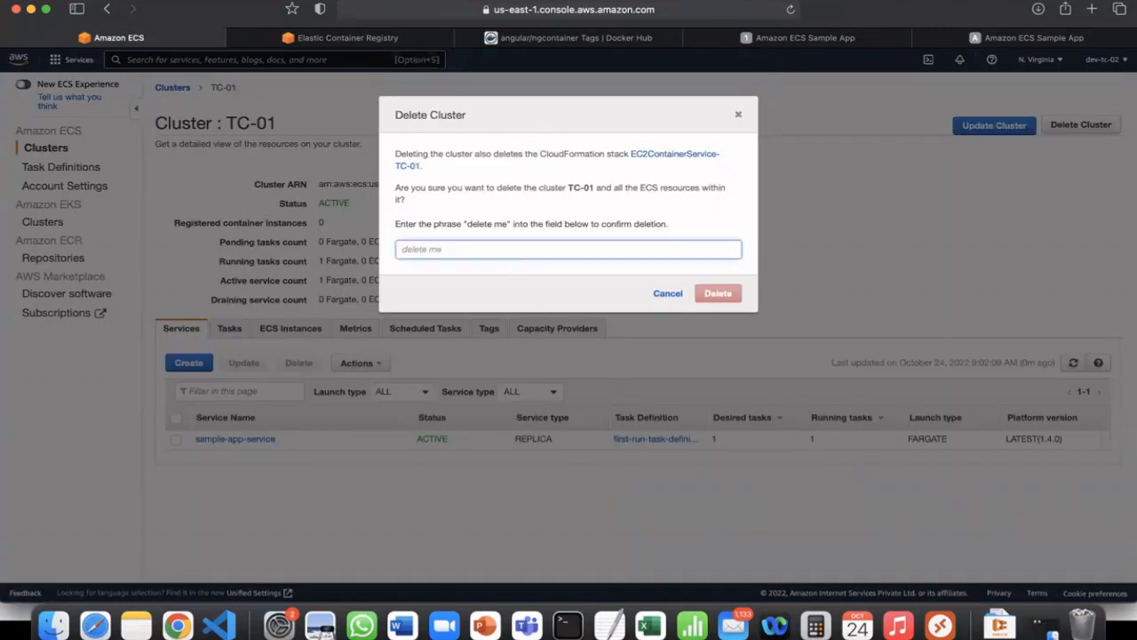
type("delete me")
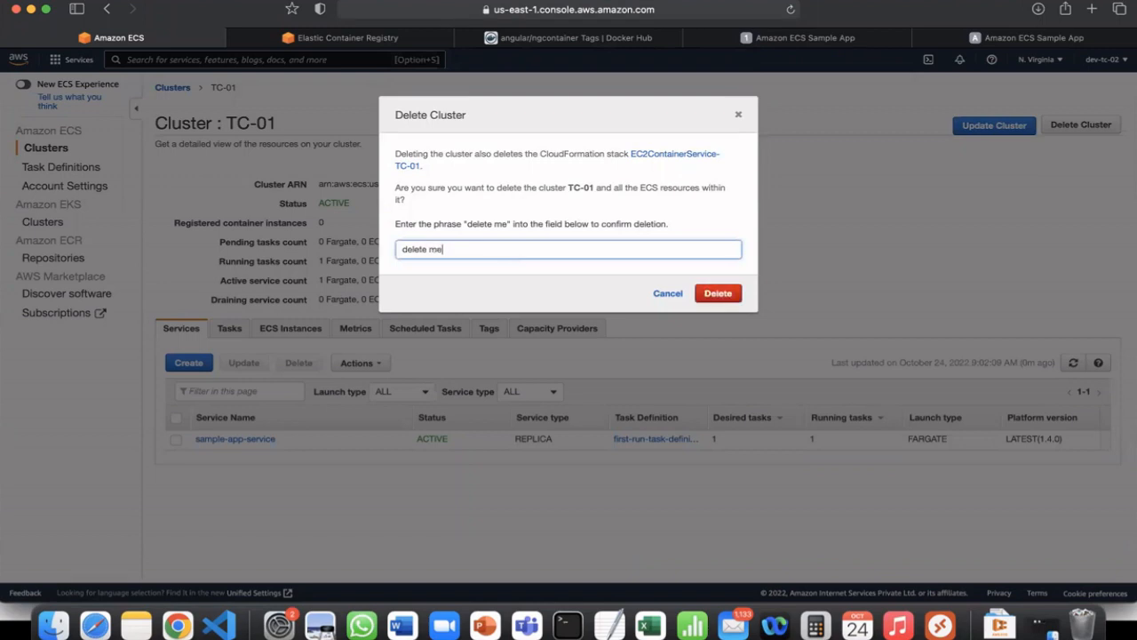
left_click(718, 293)
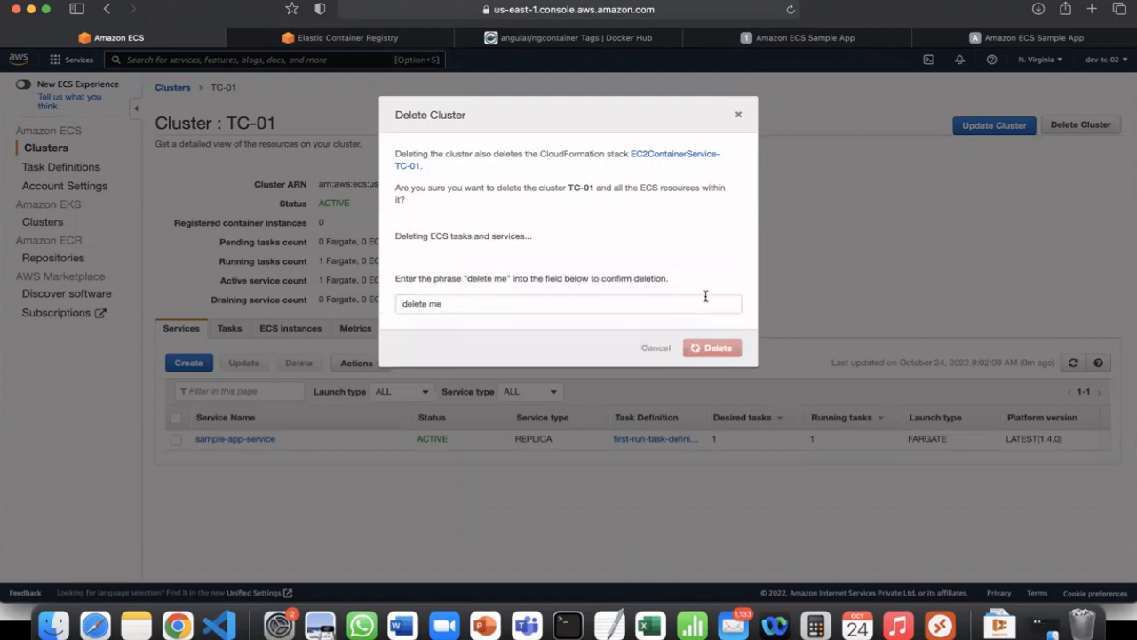